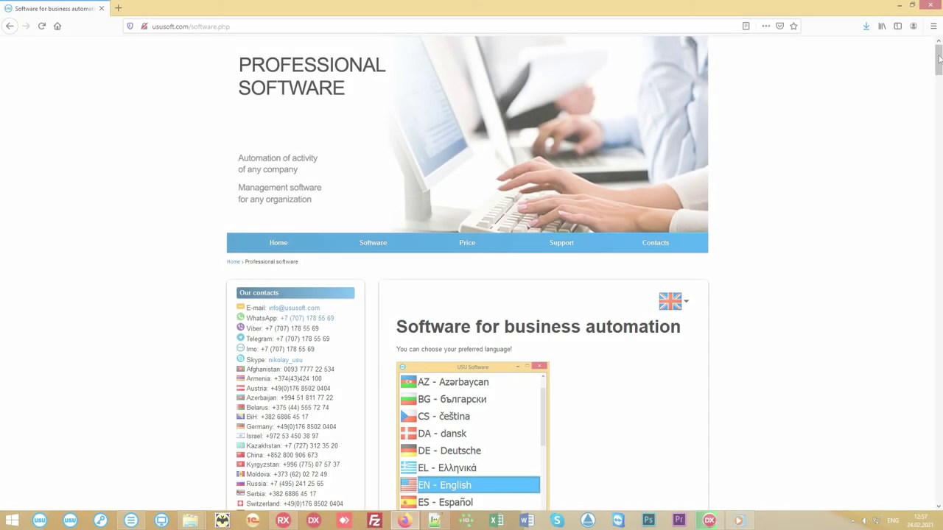
# Scroll down the ususoft.com professional software page in Firefox.
pyautogui.moveTo(939, 59); pyautogui.dragTo(937, 232)
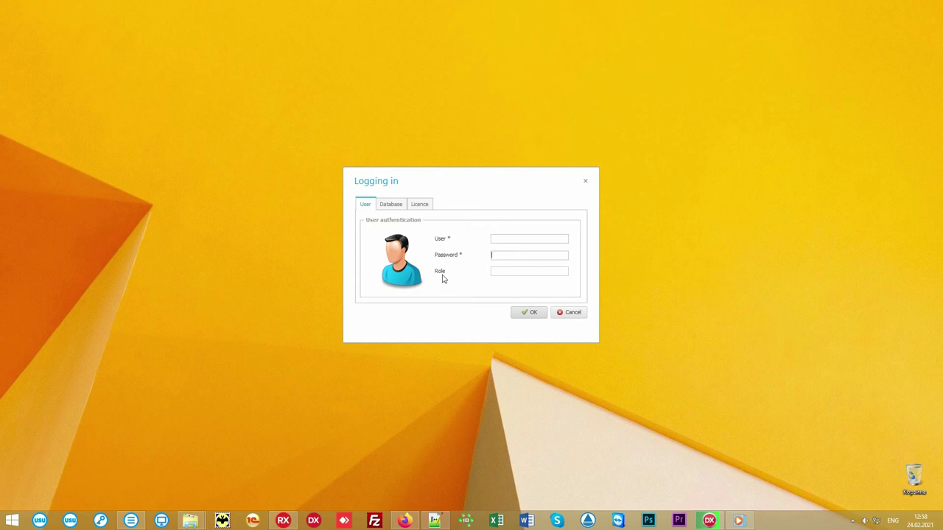
# Move from the User field to the Password field in the Logging in dialog.
pyautogui.press('Tab')
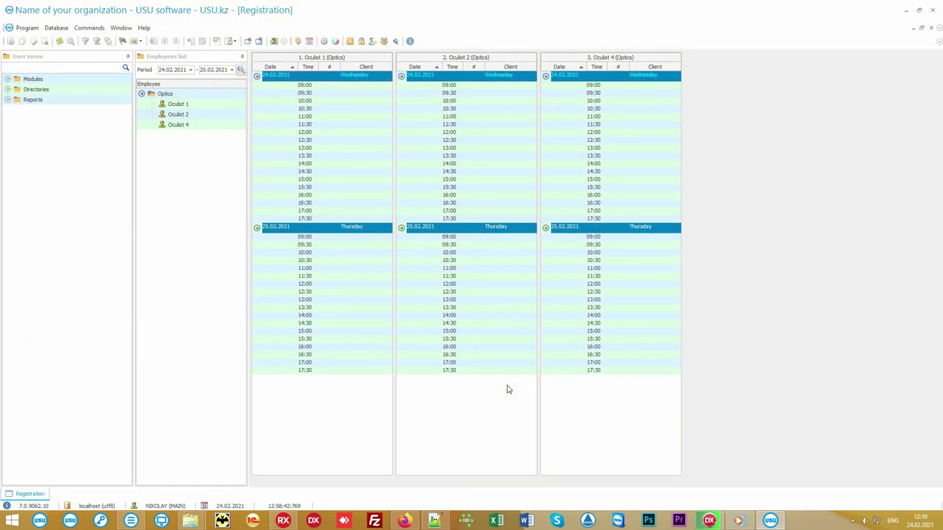
pyautogui.click(186, 106)
pyautogui.click(195, 116)
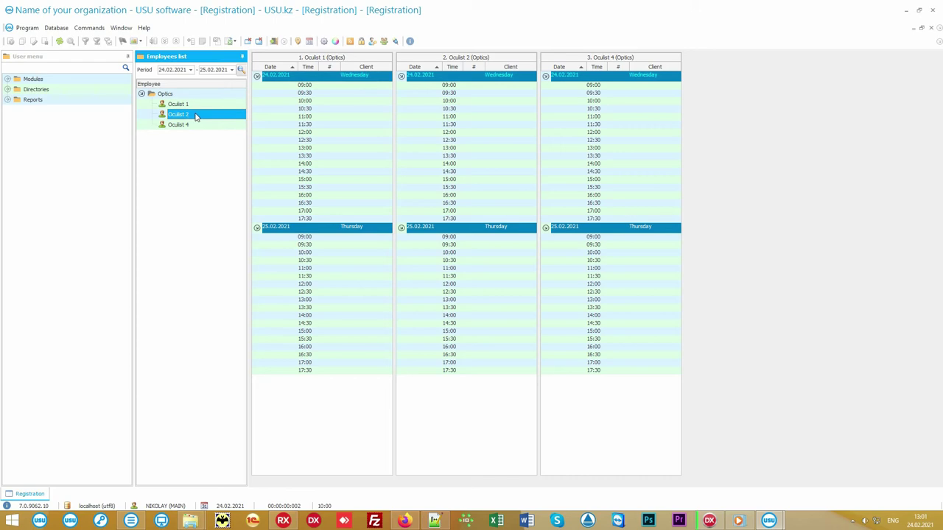
pyautogui.click(195, 127)
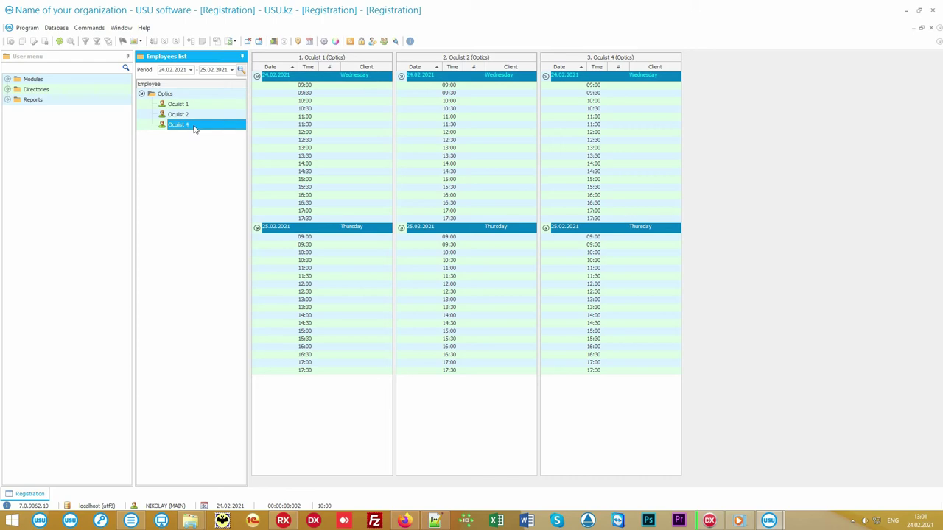
pyautogui.click(496, 133)
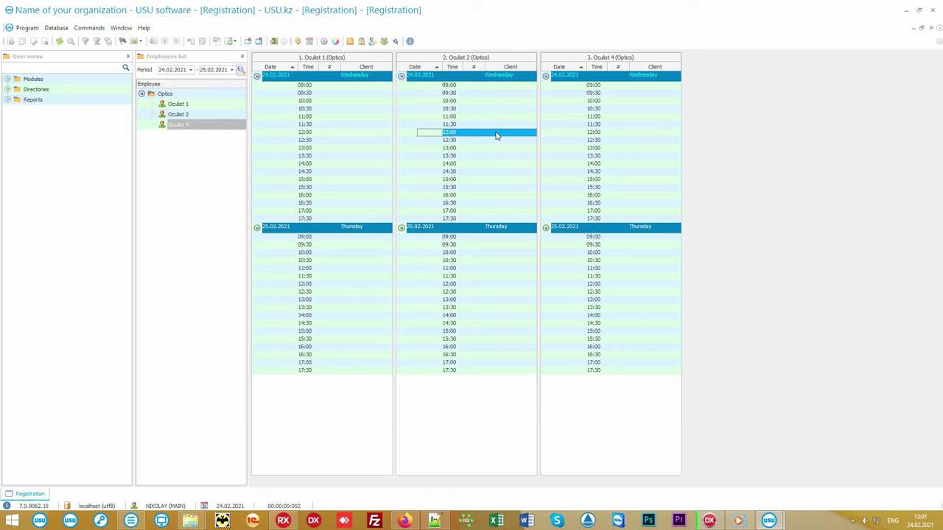
pyautogui.click(324, 135)
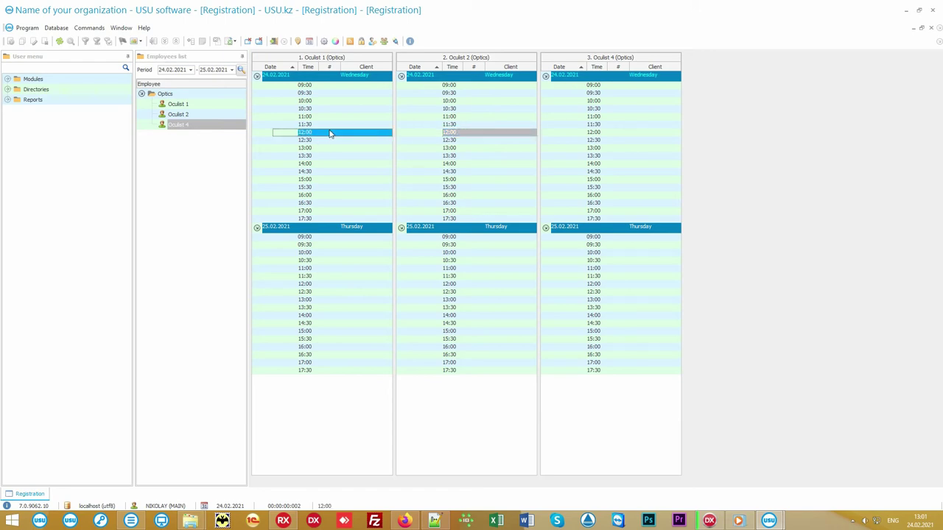
pyautogui.click(606, 173)
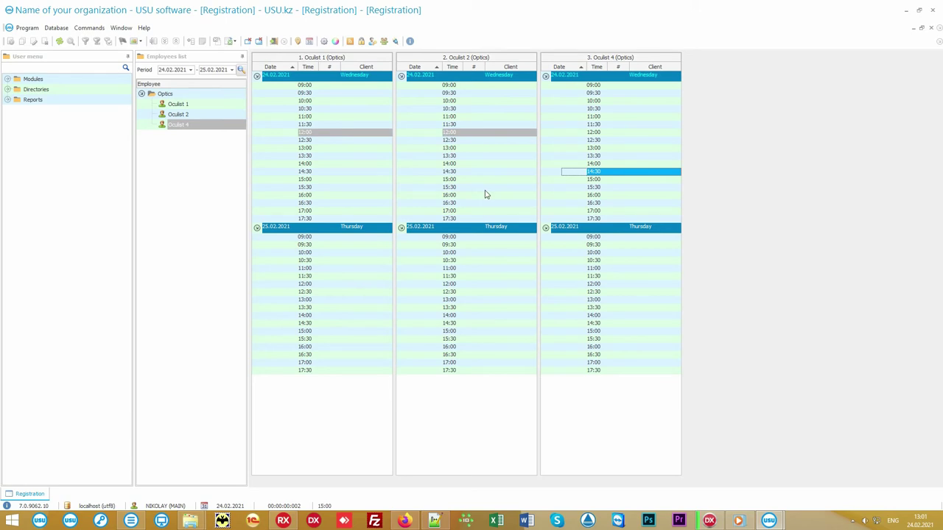
pyautogui.click(475, 135)
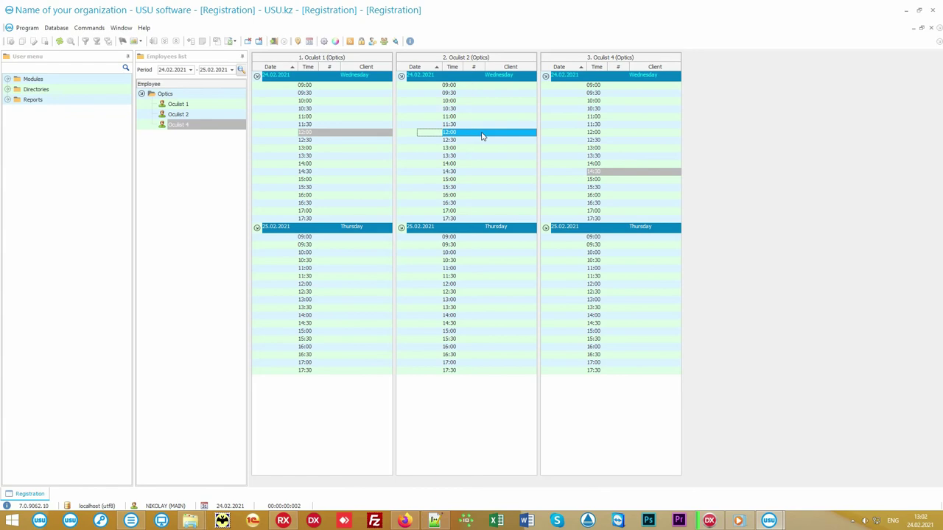
# Start an Oculist 2 booking at 12:00 and browse Patients 5, 3, 6, 7 and 8.
pyautogui.doubleClick(483, 135)
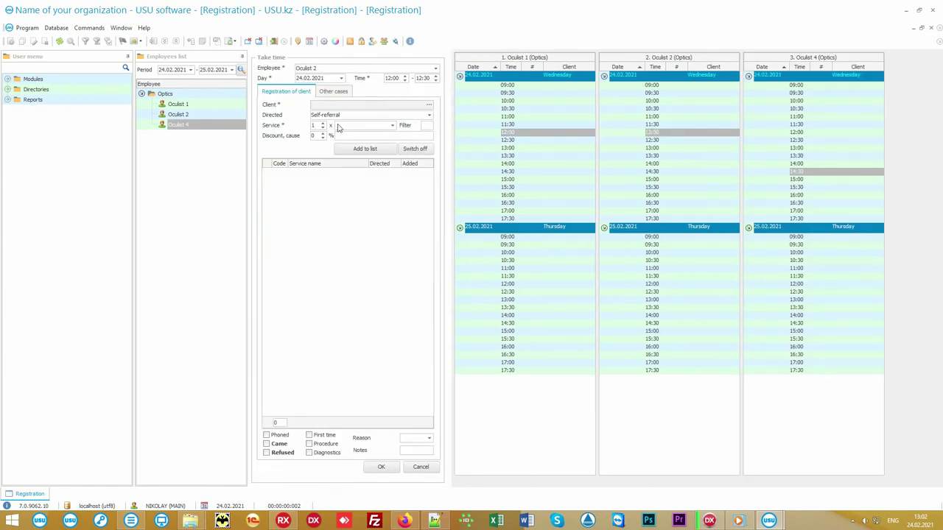
pyautogui.click(429, 103)
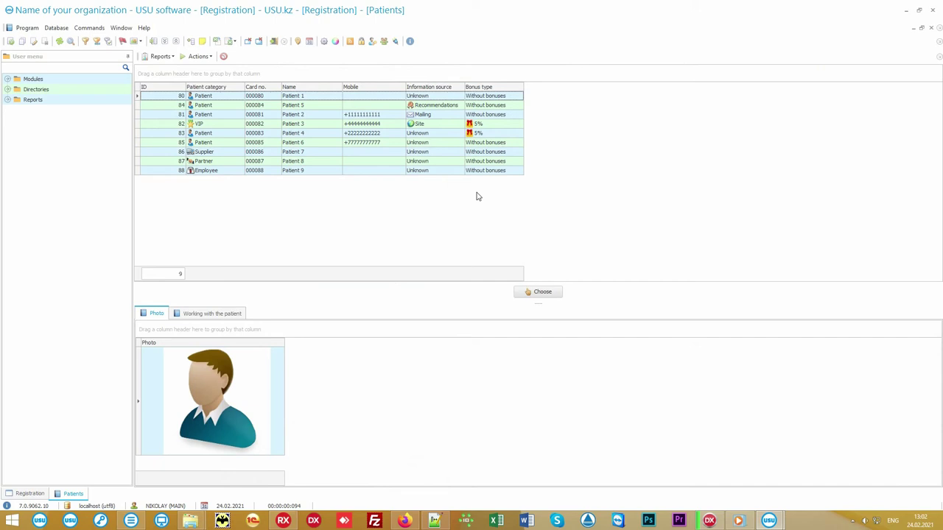
pyautogui.click(316, 107)
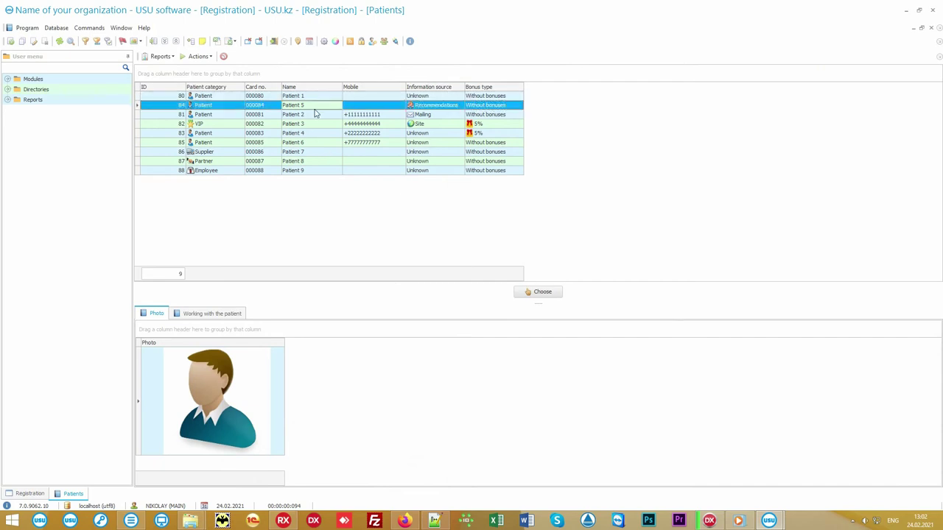
pyautogui.click(312, 125)
pyautogui.click(314, 143)
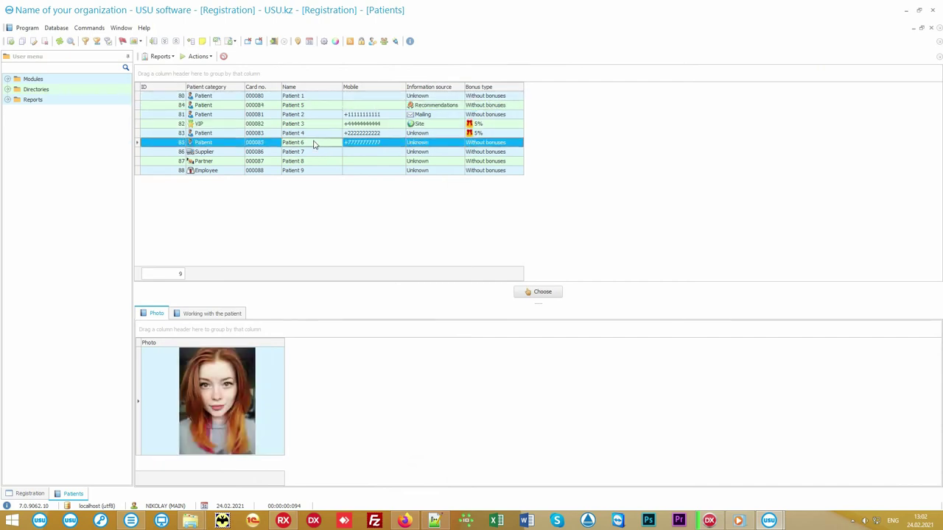
pyautogui.click(312, 152)
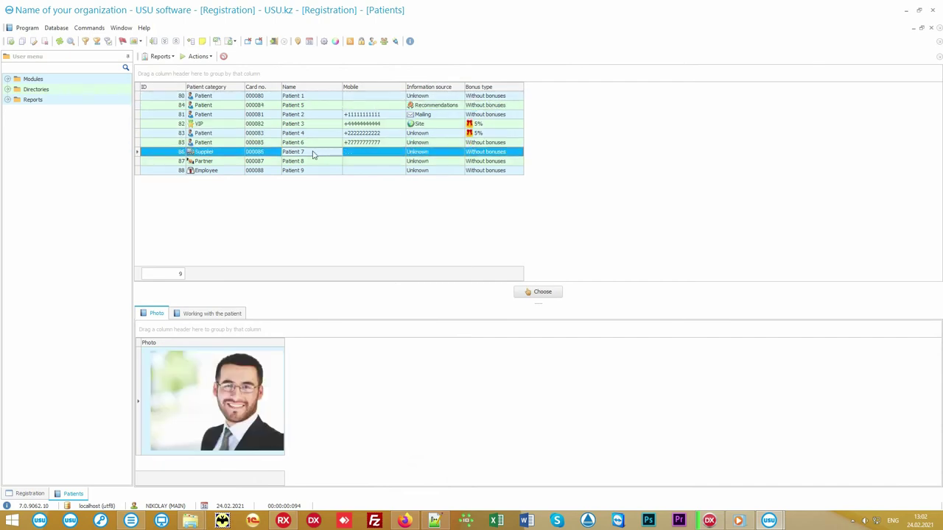
pyautogui.click(312, 162)
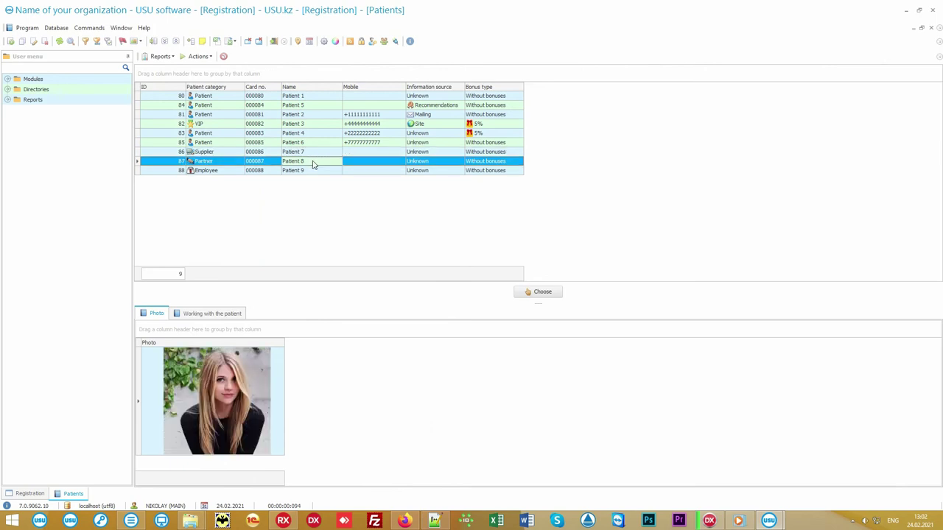
# Start a new patient record, abandon it, then choose Patient 7 as the client.
pyautogui.rightClick(579, 147)
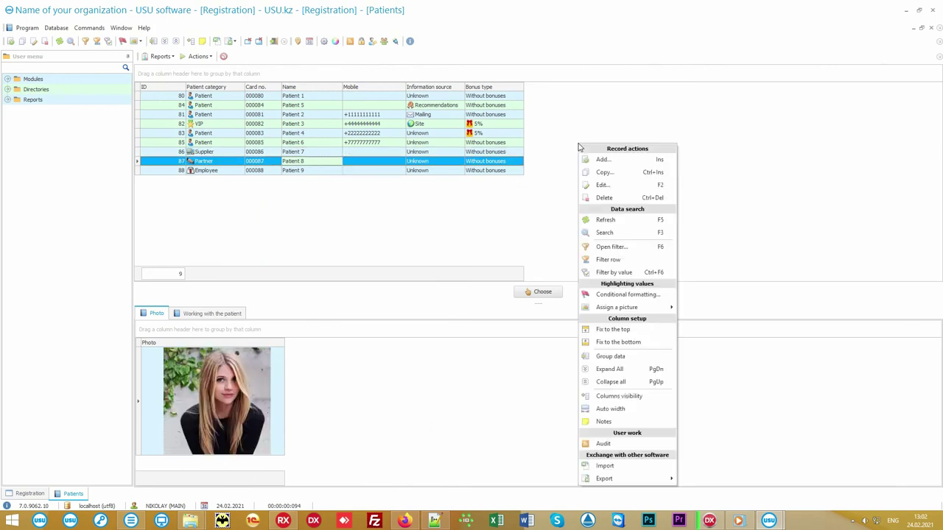
pyautogui.click(617, 159)
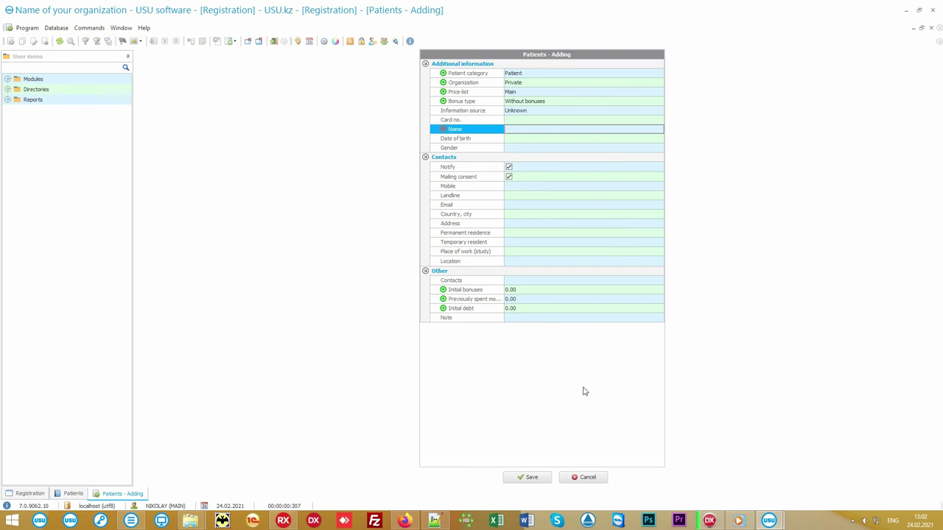
pyautogui.click(589, 477)
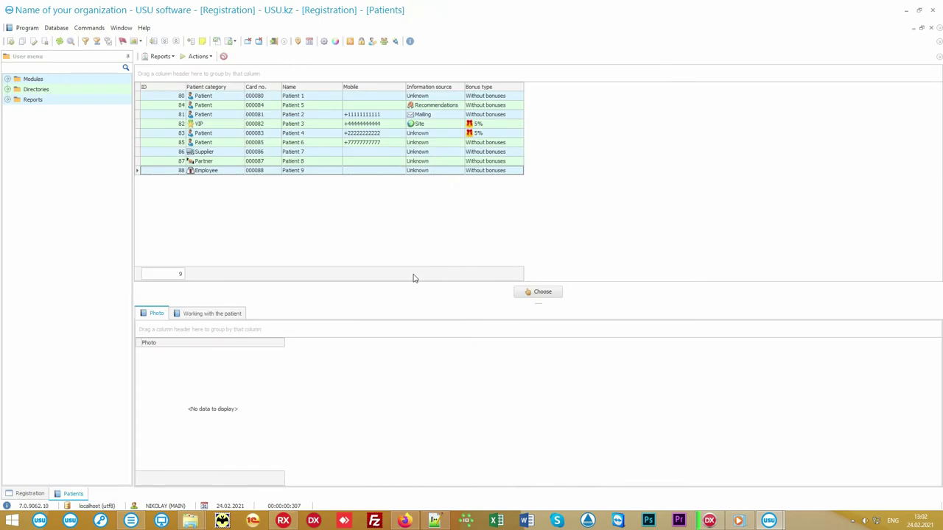
pyautogui.click(310, 152)
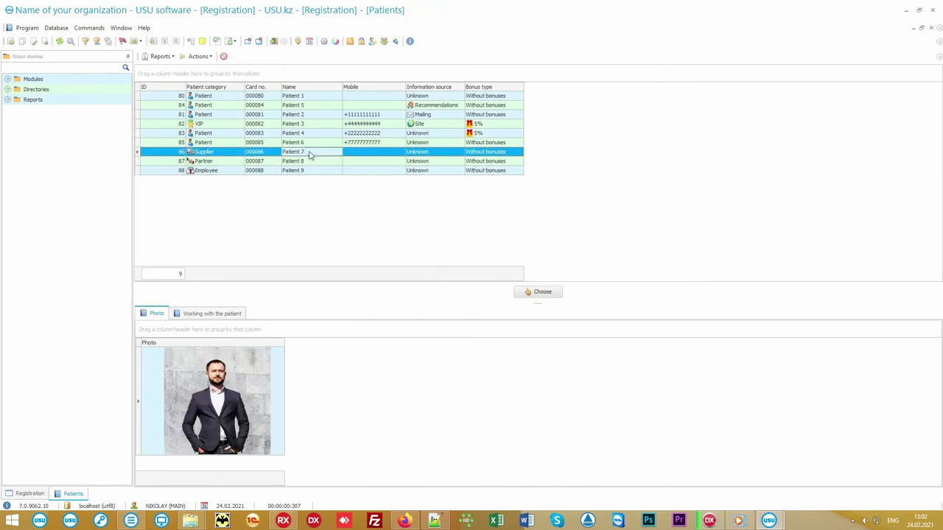
pyautogui.click(549, 293)
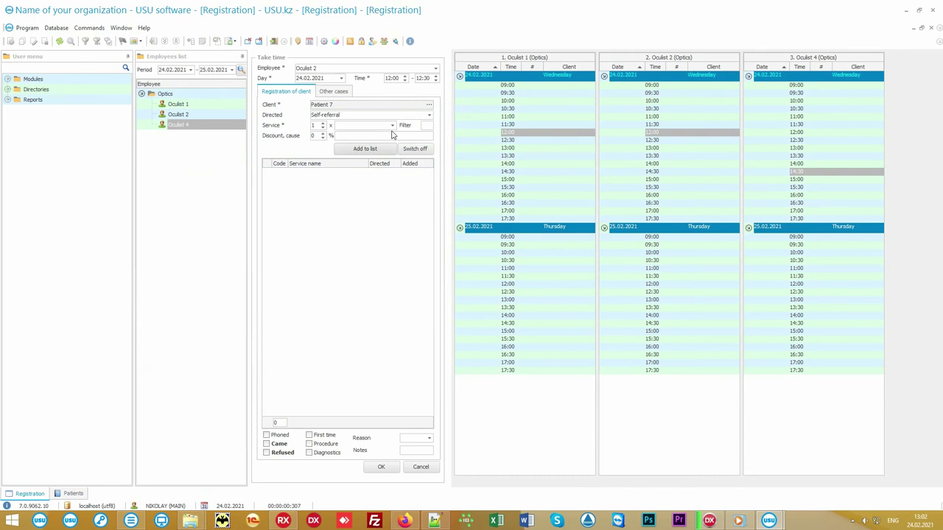
# Add the first oculist appointment and Fitting lenses services to the booking.
pyautogui.click(391, 125)
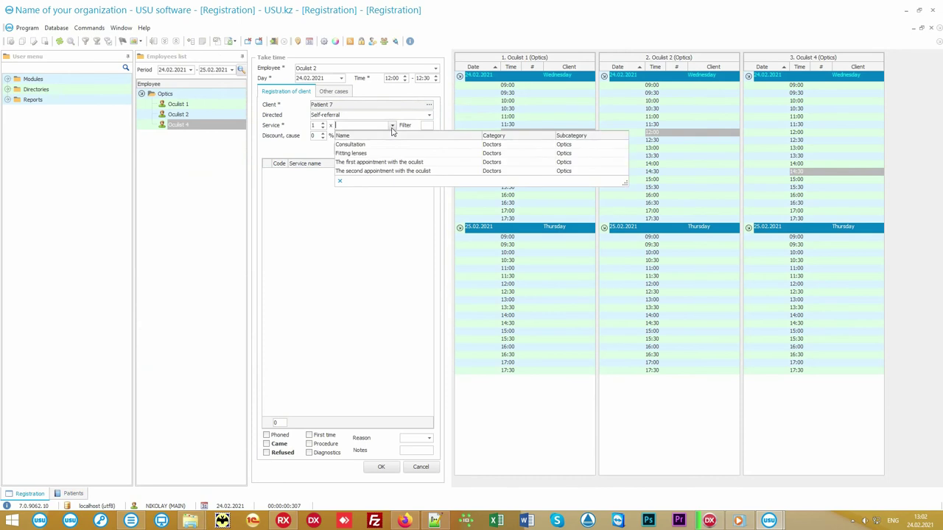
pyautogui.click(379, 162)
pyautogui.click(380, 150)
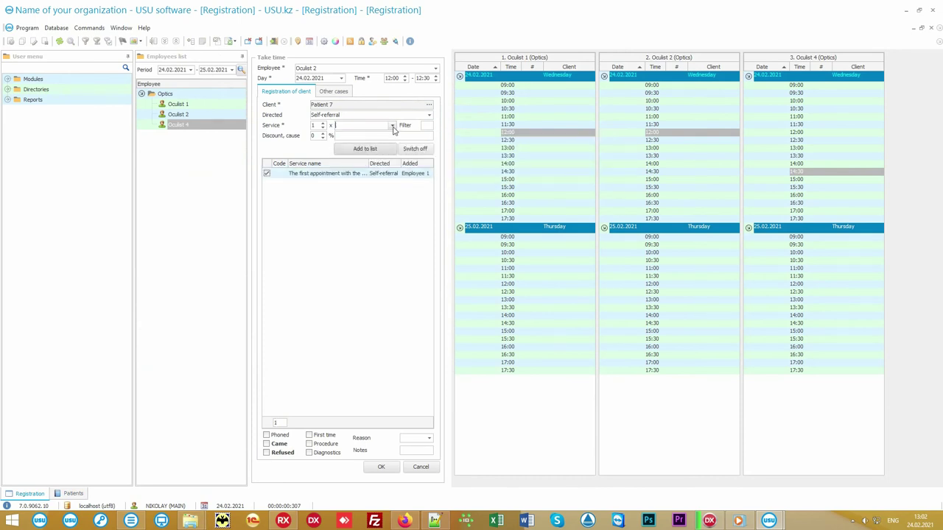
pyautogui.click(392, 126)
pyautogui.click(366, 153)
pyautogui.click(374, 150)
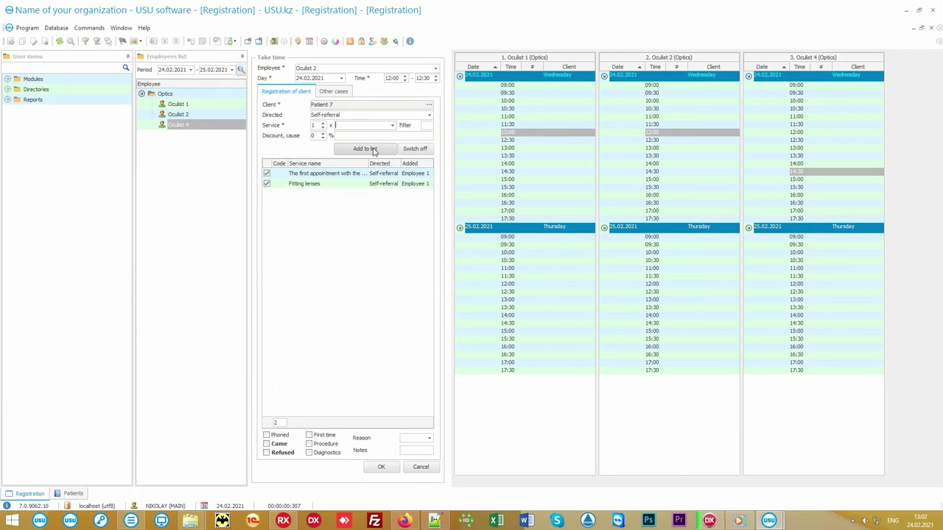
# Mark Patient 7 as came, save the booking, and select the new 12:00 appointment.
pyautogui.click(274, 444)
pyautogui.click(379, 468)
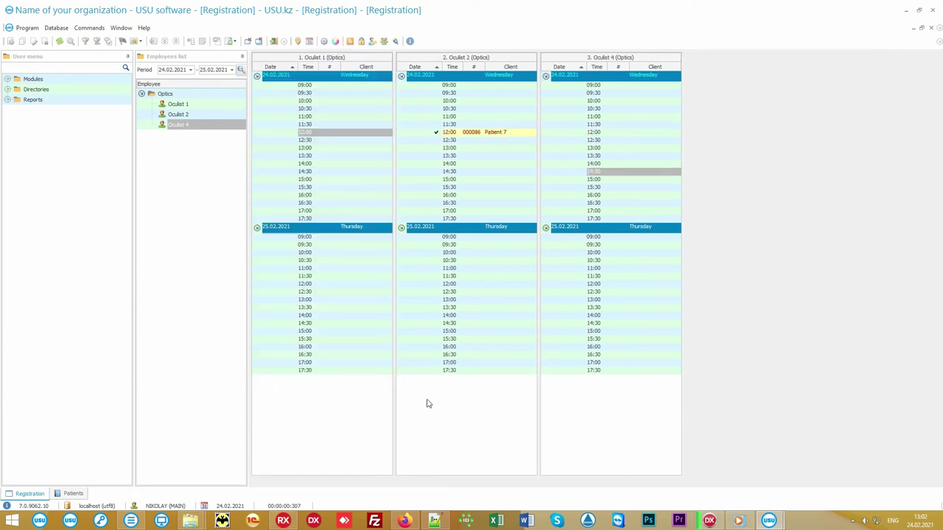
pyautogui.click(510, 134)
# Open Patient 7's visit history and pay the 175.00 debt in cash.
pyautogui.rightClick(511, 137)
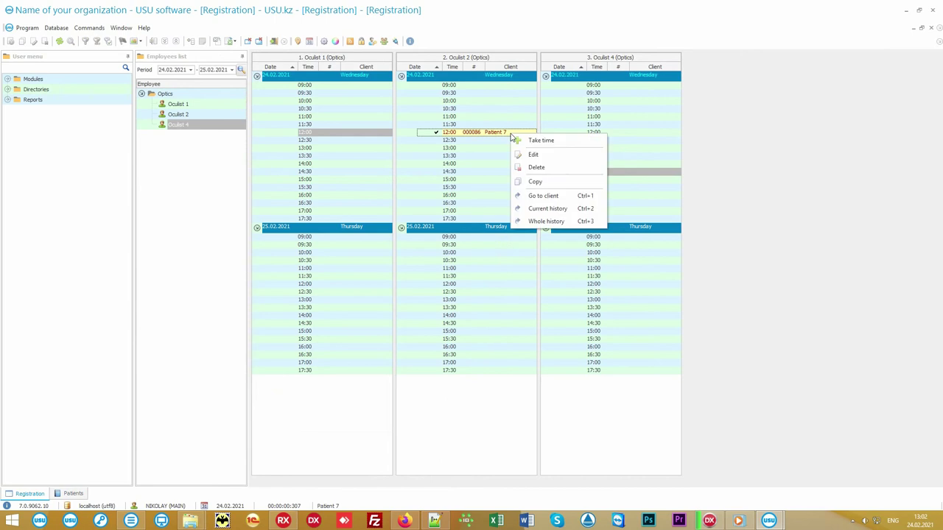
pyautogui.click(571, 209)
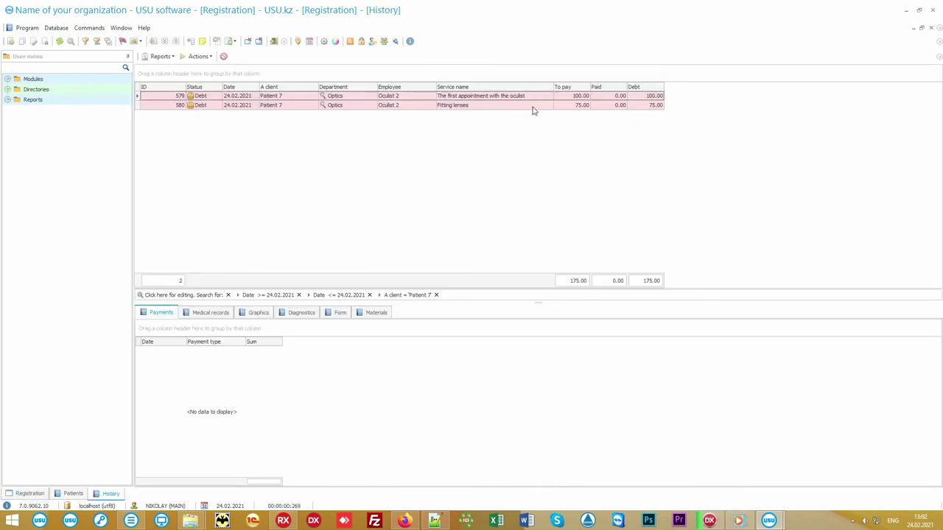
pyautogui.click(197, 57)
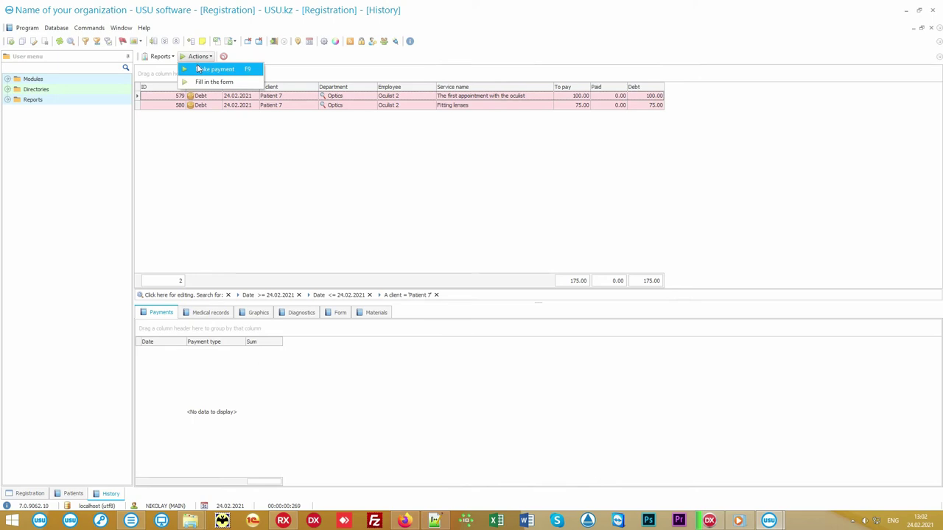
pyautogui.click(215, 70)
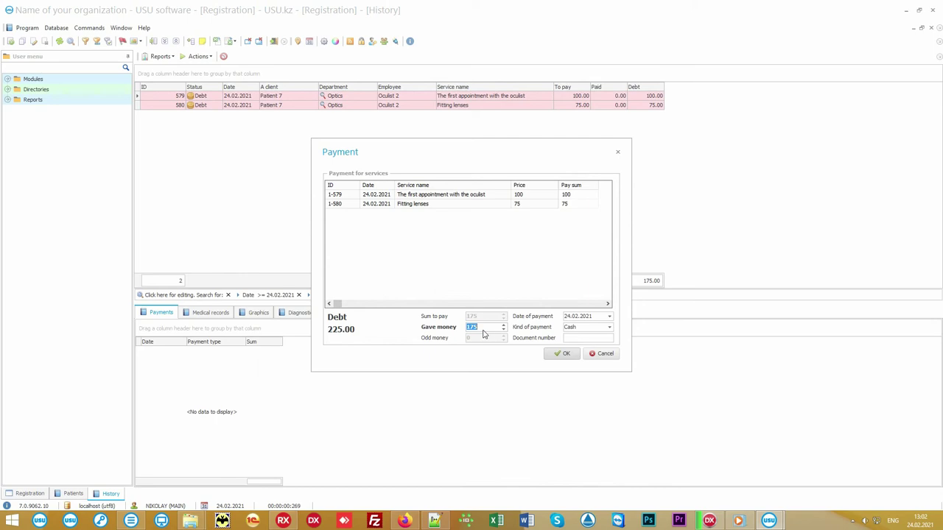
pyautogui.click(609, 329)
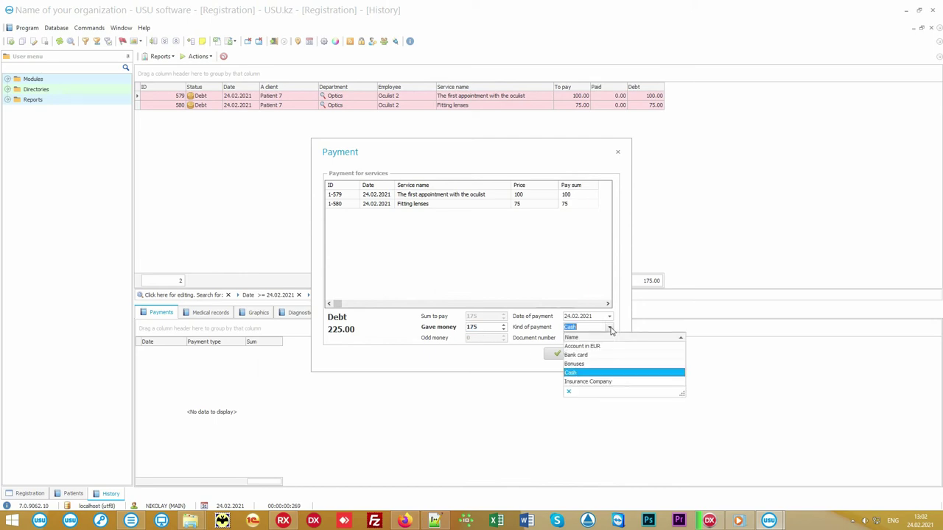
pyautogui.click(609, 329)
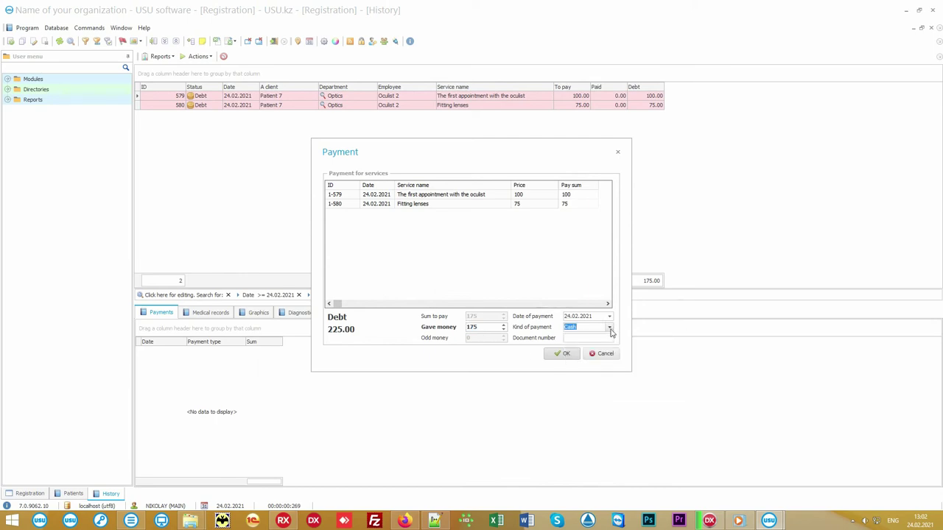
pyautogui.click(565, 354)
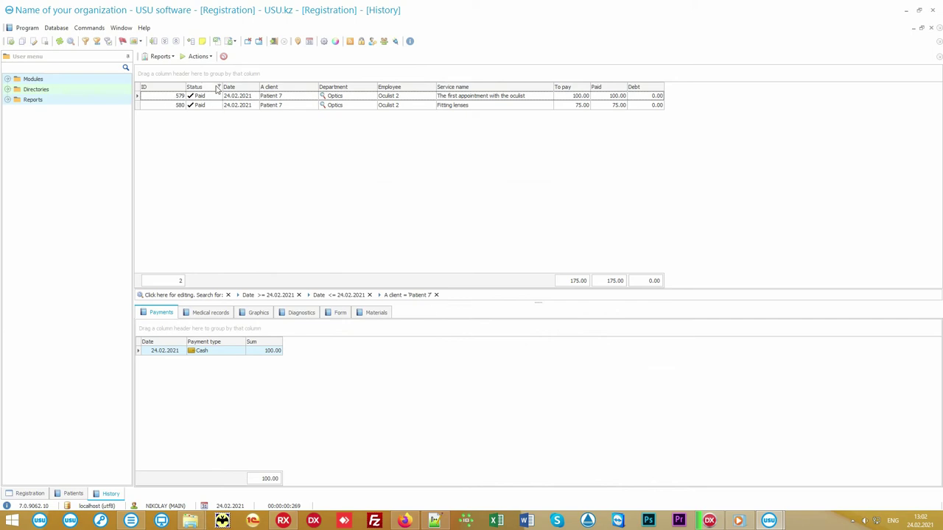
pyautogui.click(222, 354)
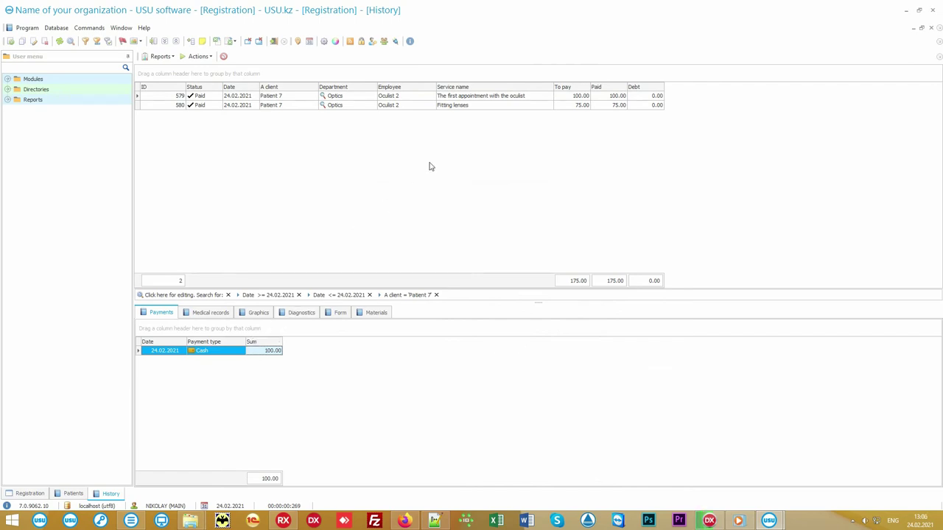
# Select Fitting lenses' not-performed CL form, widening the Status column, and open Actions to fill it.
pyautogui.click(476, 106)
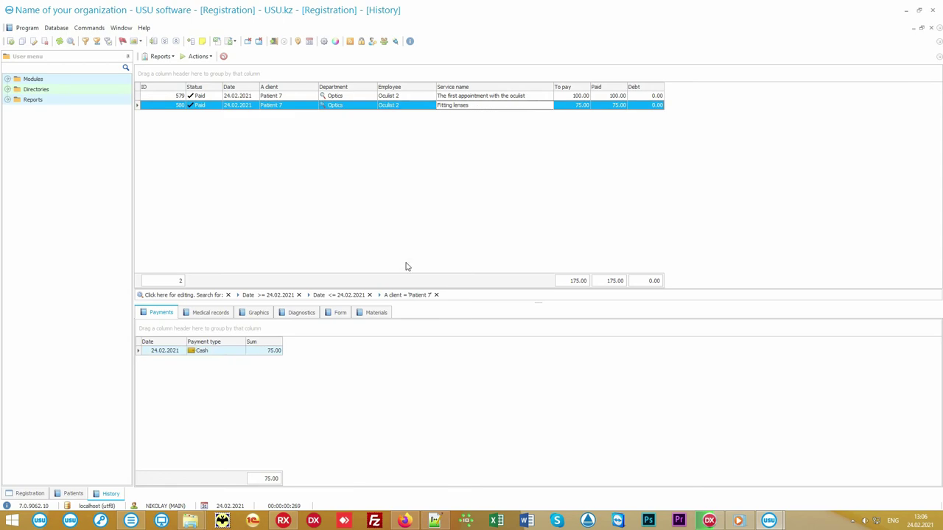
pyautogui.click(342, 312)
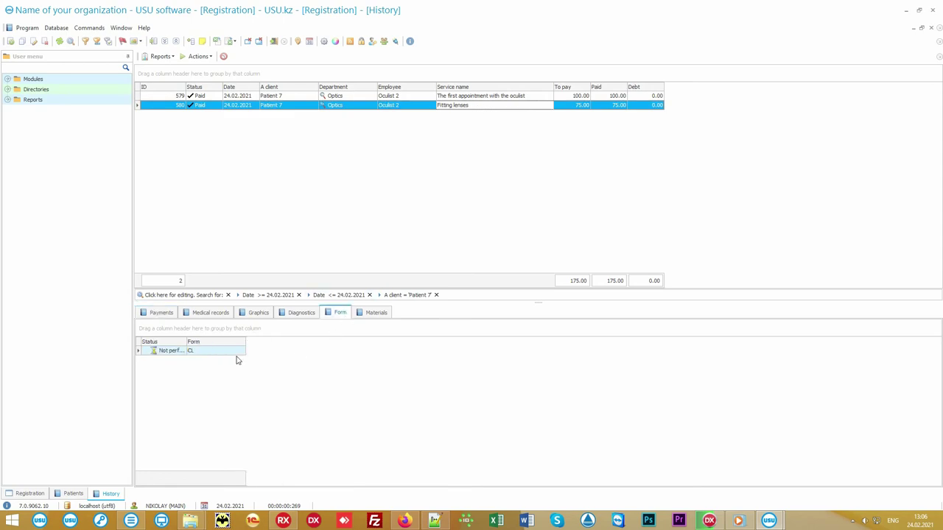
pyautogui.moveTo(189, 342); pyautogui.dragTo(212, 343)
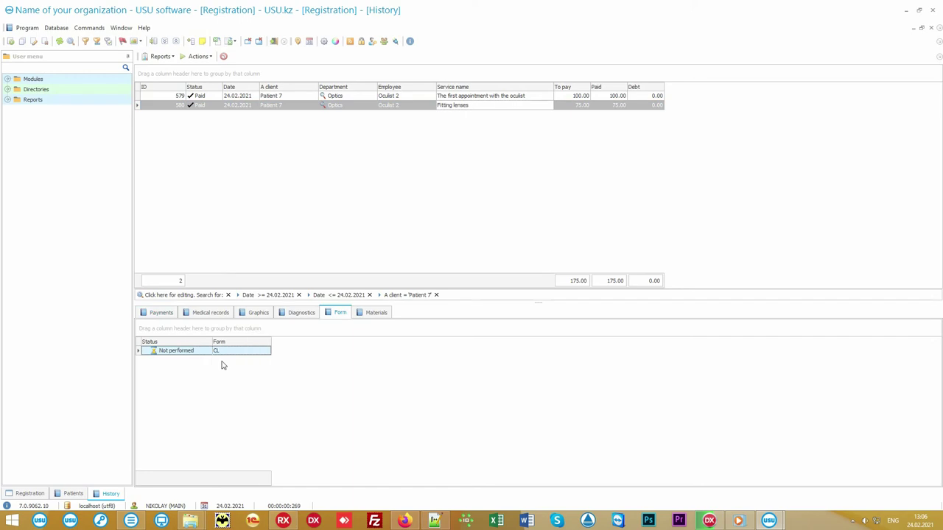
pyautogui.click(229, 356)
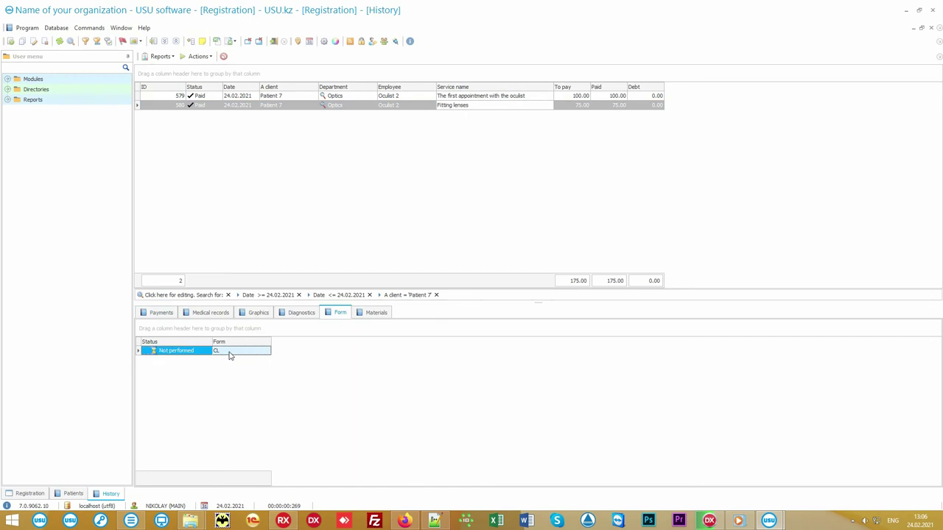
pyautogui.click(203, 57)
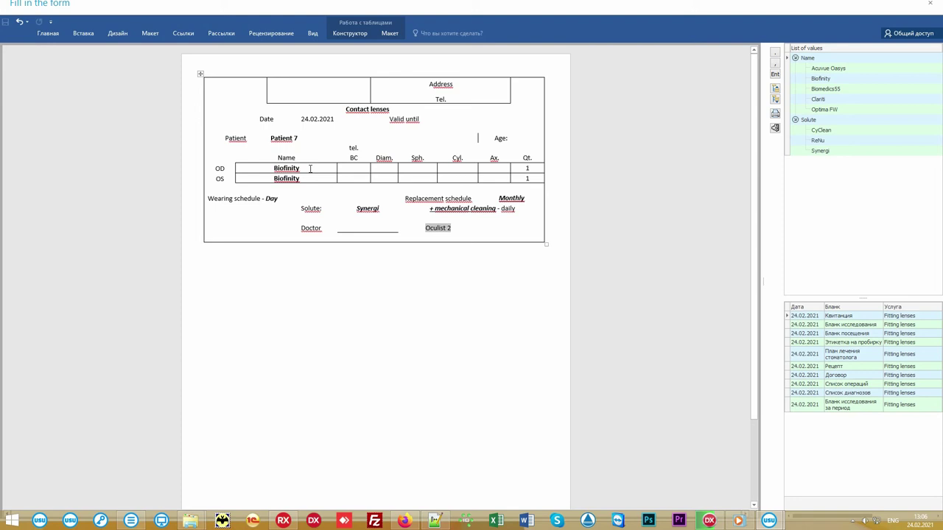
# Enter BC 1/2 and Diam. 3/4 in the contact lens form's OD and OS rows.
pyautogui.moveTo(273, 138); pyautogui.dragTo(300, 139)
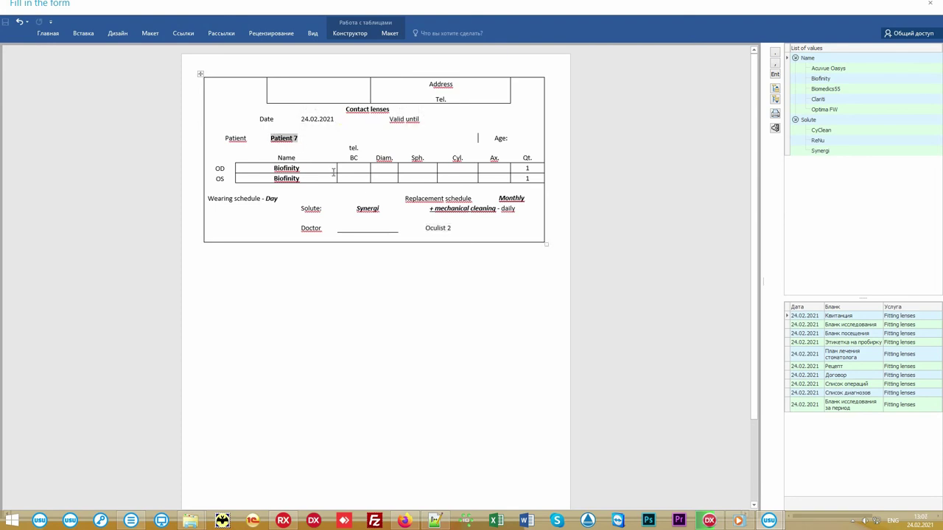
pyautogui.moveTo(435, 229); pyautogui.dragTo(452, 230)
pyautogui.write('1')
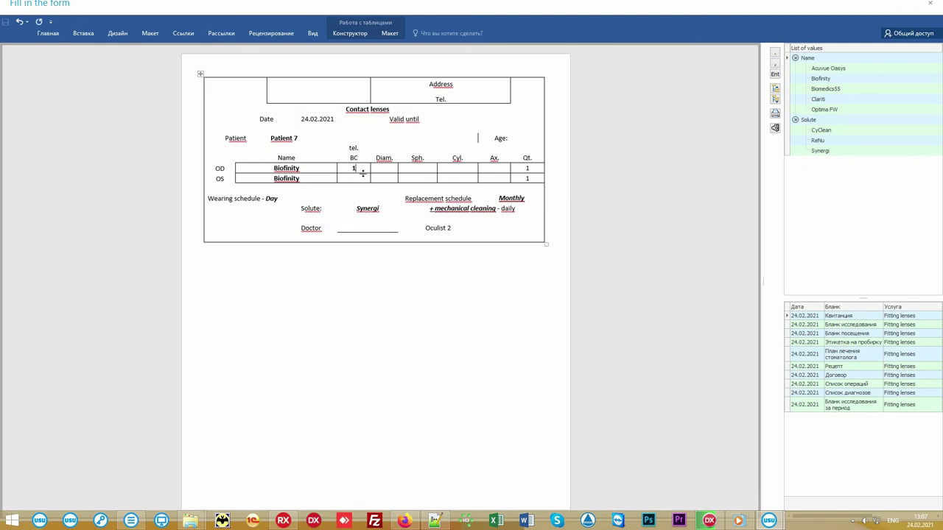
pyautogui.click(358, 178)
pyautogui.write('2 ')
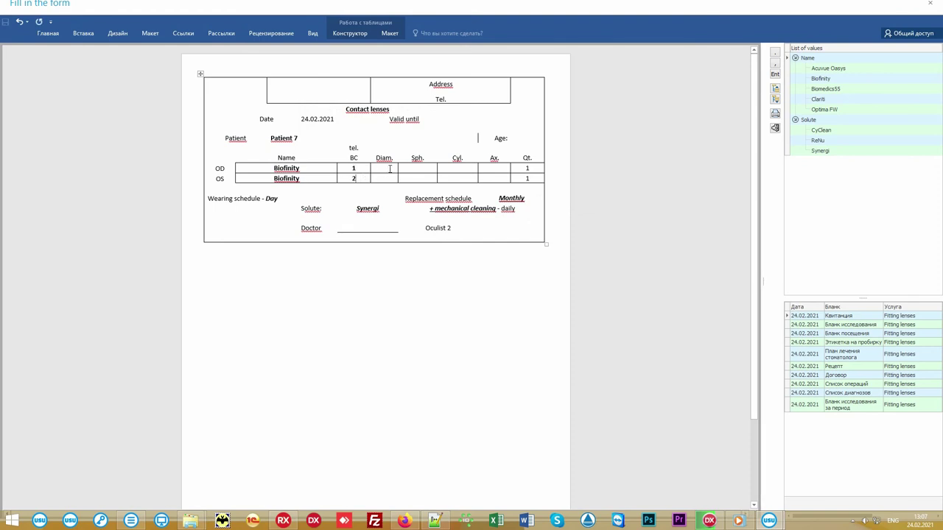
pyautogui.write('4')
# Save and confirm the filled form, close it, and check the Graphics tab.
pyautogui.click(775, 129)
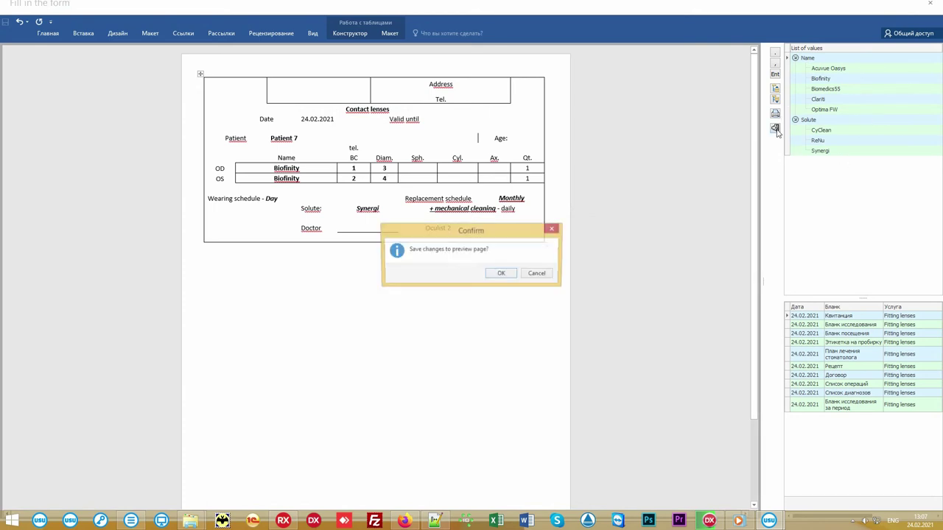
pyautogui.click(501, 274)
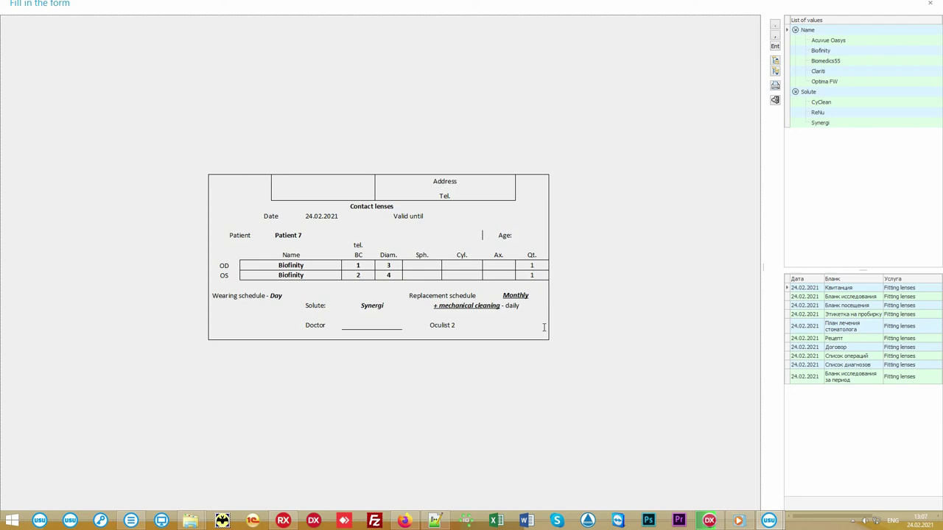
pyautogui.press('Escape')
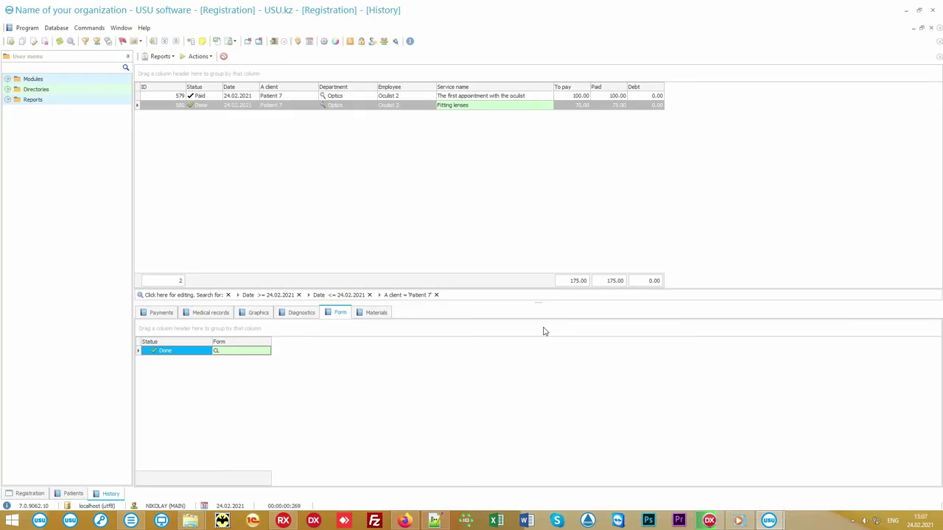
pyautogui.click(262, 315)
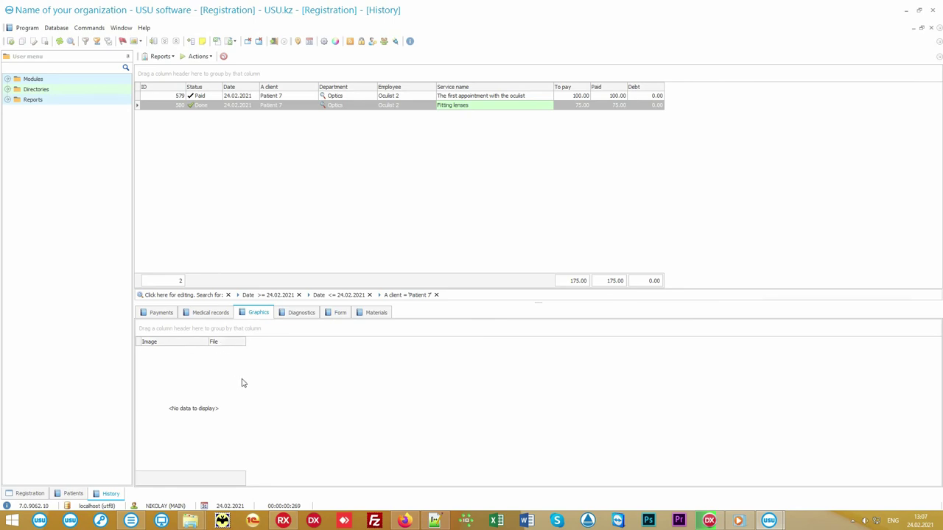
# Expand Modules and its Store and Clients sections, then select Store.
pyautogui.doubleClick(53, 81)
pyautogui.click(18, 100)
pyautogui.click(18, 89)
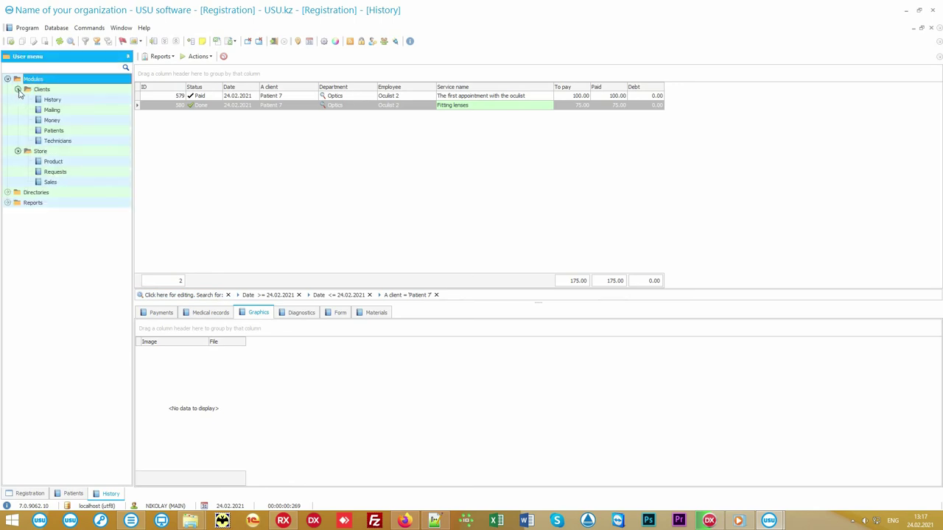
pyautogui.click(83, 153)
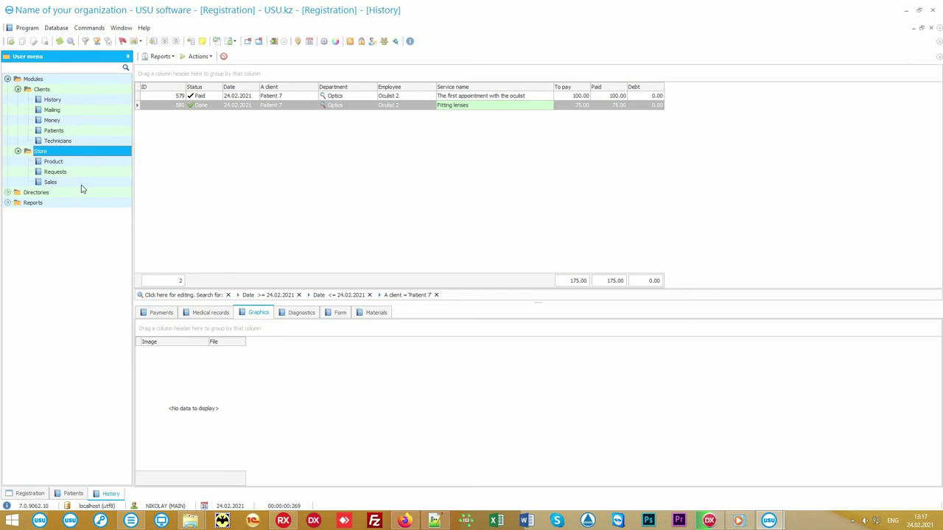
# Open Store Sales and inspect the glasses sold to Patient 3 and lenses sold to Patient 6.
pyautogui.click(81, 184)
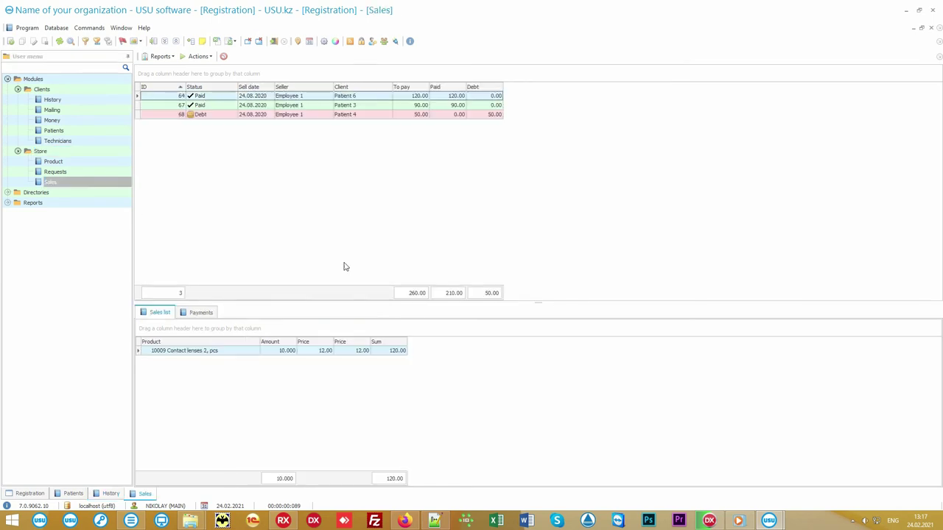
pyautogui.click(362, 107)
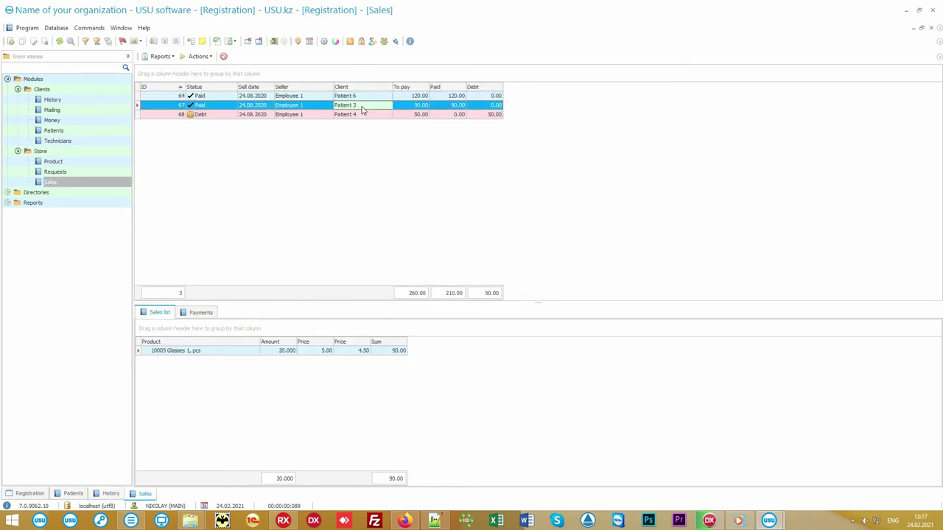
pyautogui.click(228, 352)
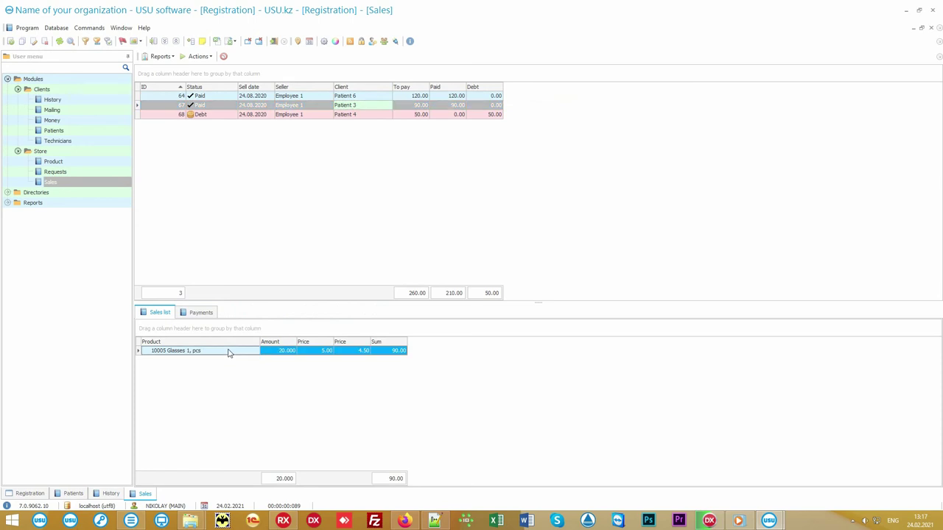
pyautogui.click(364, 96)
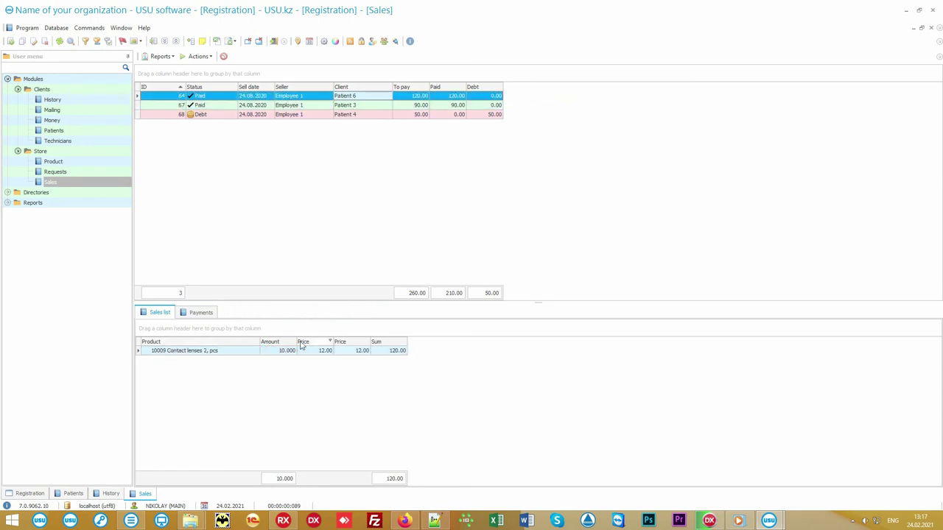
pyautogui.click(228, 355)
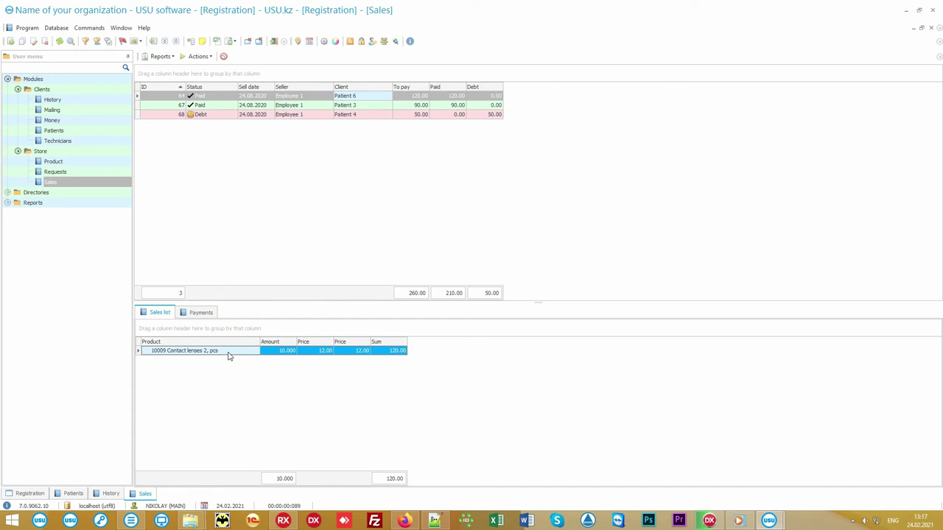
pyautogui.click(215, 97)
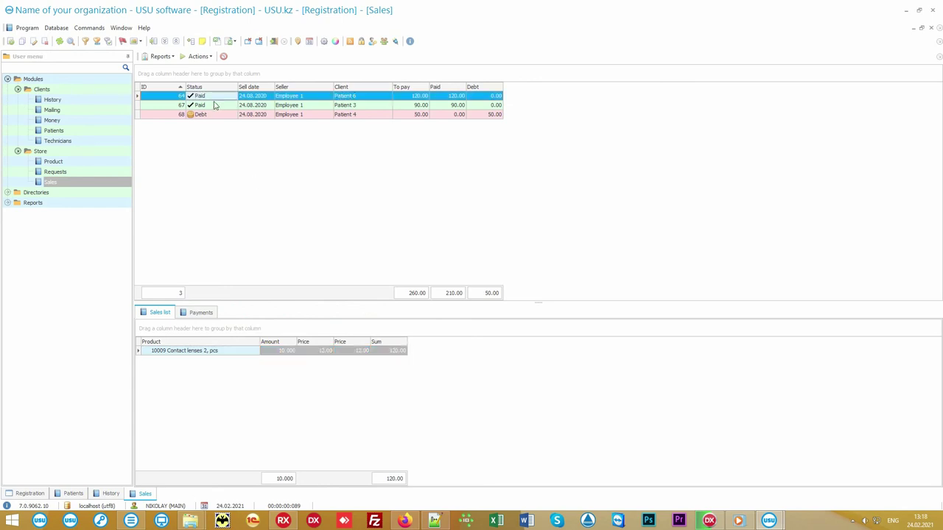
# Review Patient 3's sale again and the unpaid sale to Patient 4 with its seller and client.
pyautogui.click(213, 106)
pyautogui.click(215, 115)
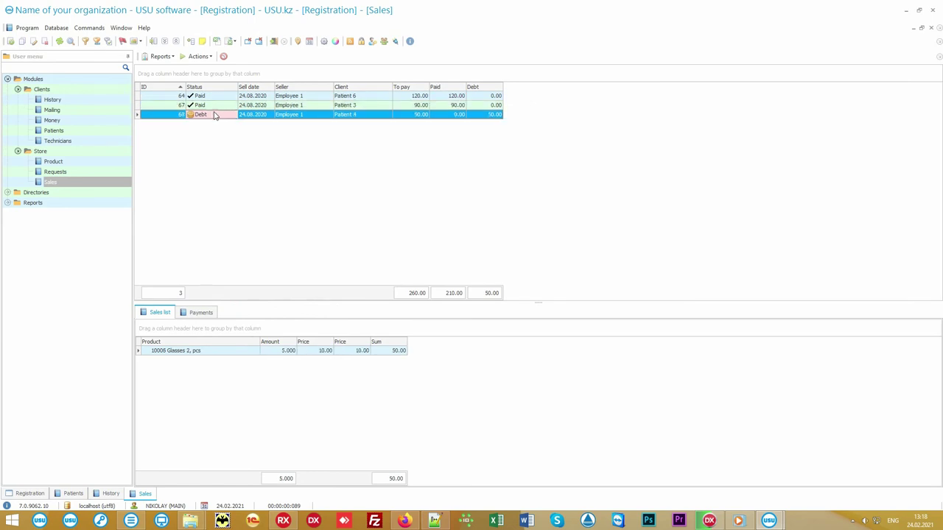
pyautogui.click(308, 118)
pyautogui.click(361, 117)
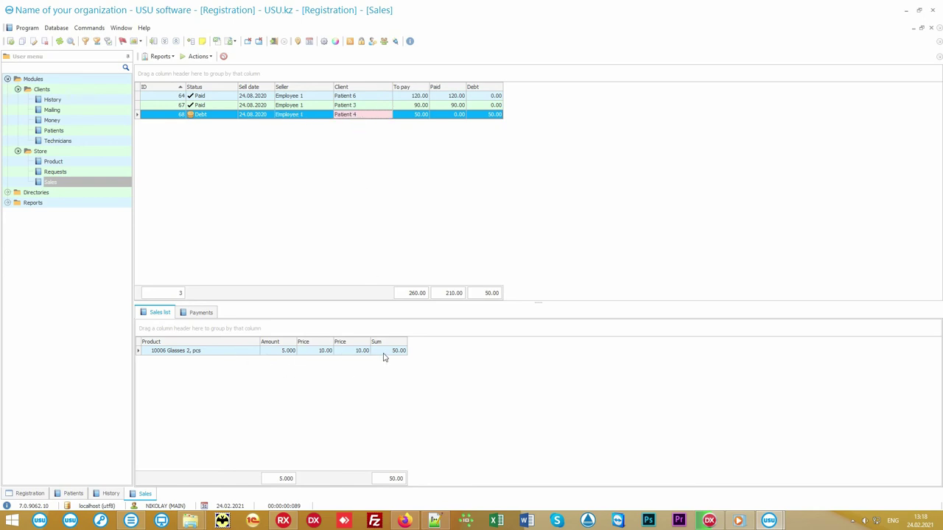
# Expand Directories > Store and open the Product names directory.
pyautogui.click(53, 196)
pyautogui.doubleClick(53, 196)
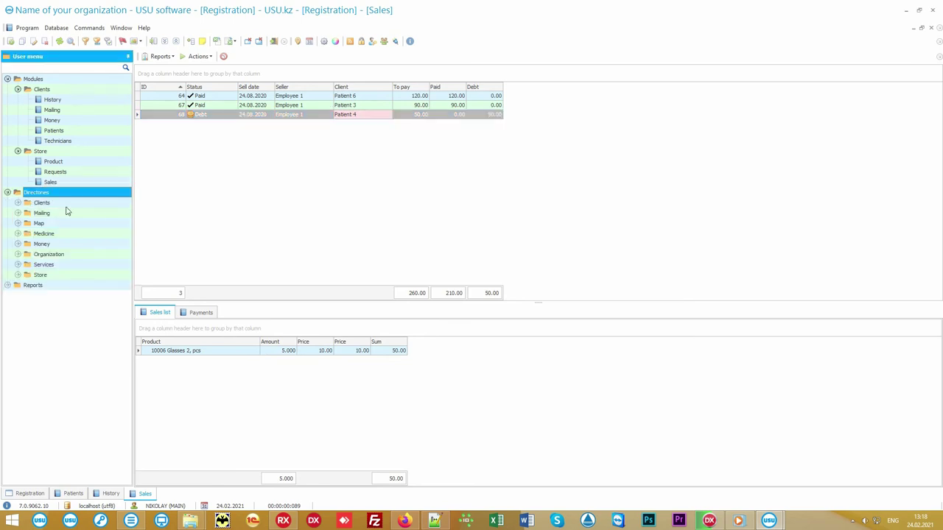
pyautogui.doubleClick(67, 277)
pyautogui.doubleClick(68, 296)
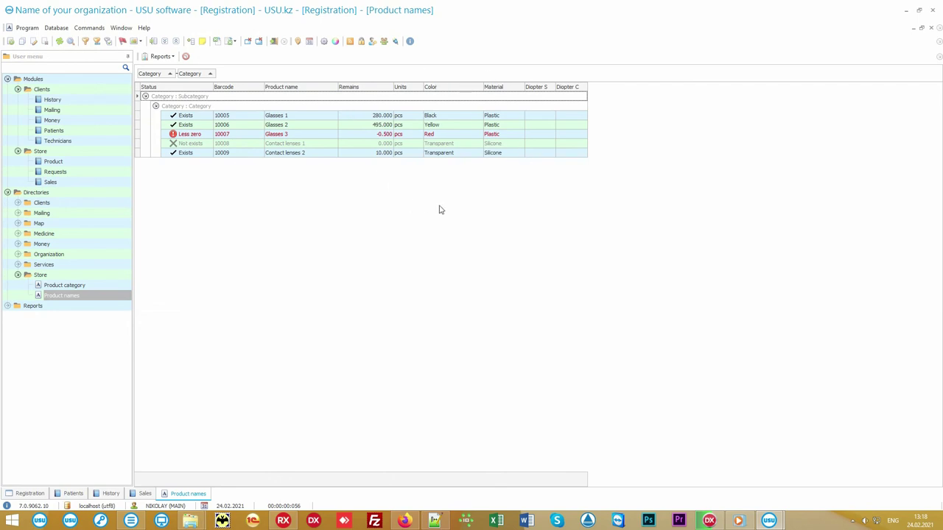
pyautogui.click(66, 163)
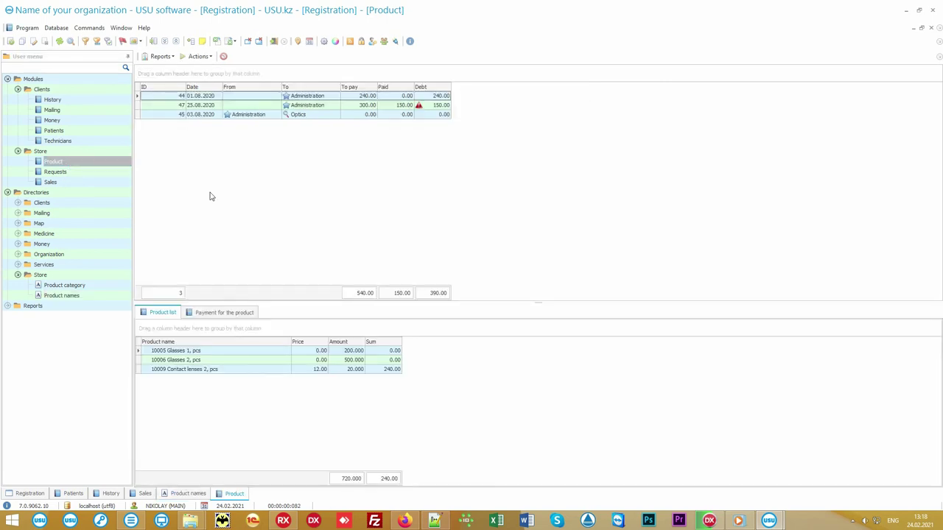
pyautogui.click(315, 96)
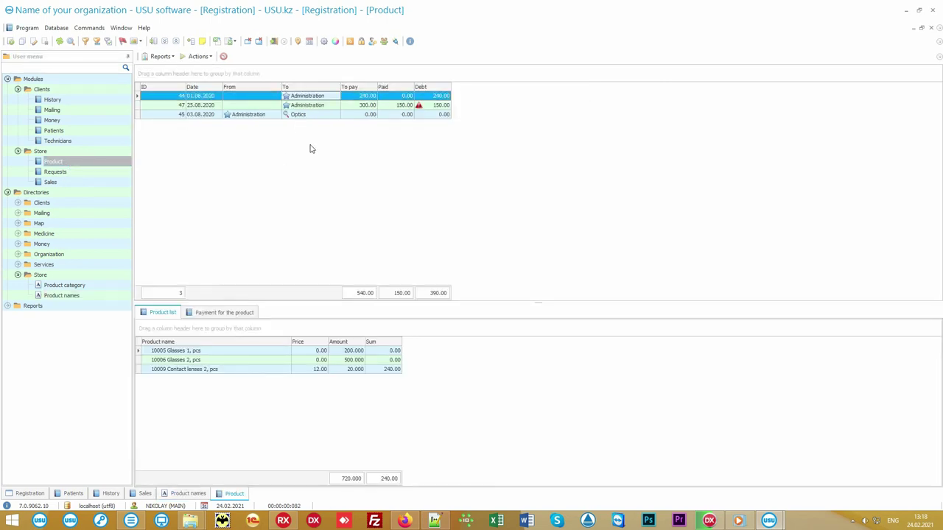
pyautogui.click(221, 372)
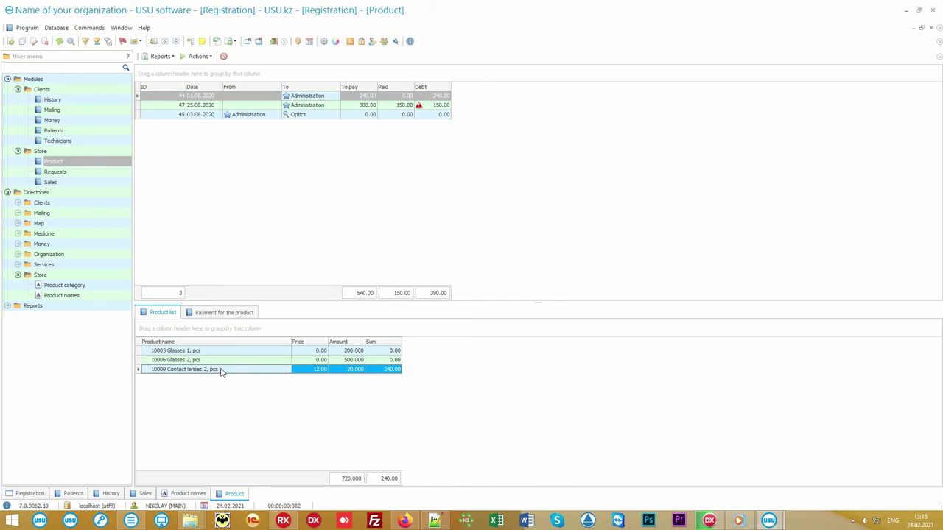
pyautogui.click(71, 173)
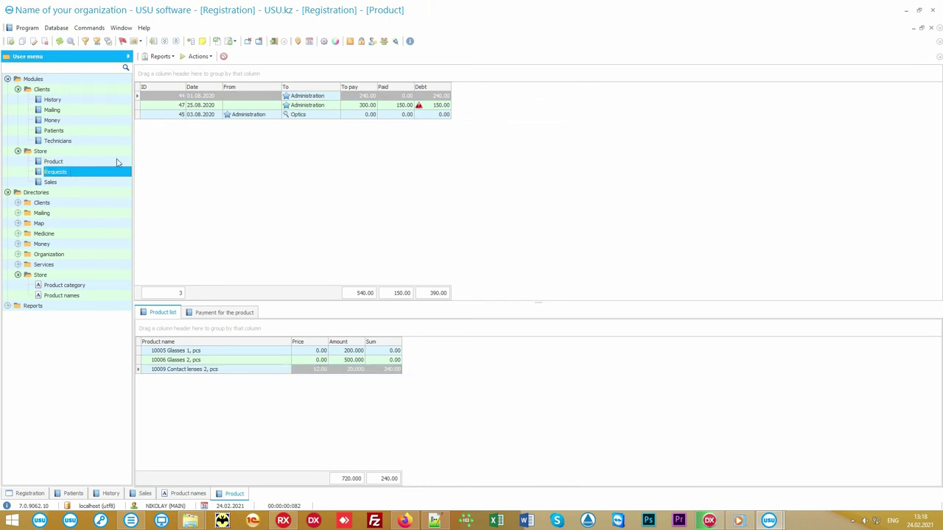
pyautogui.click(162, 57)
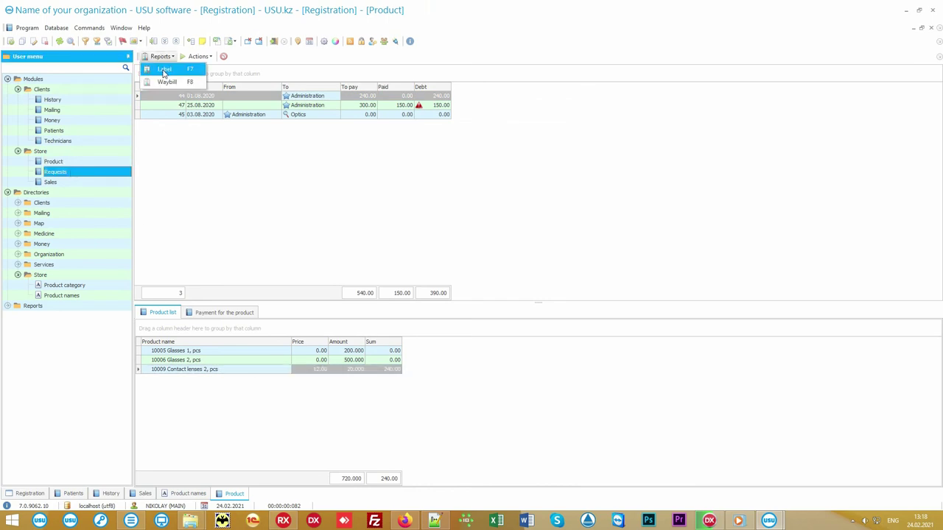
pyautogui.click(164, 69)
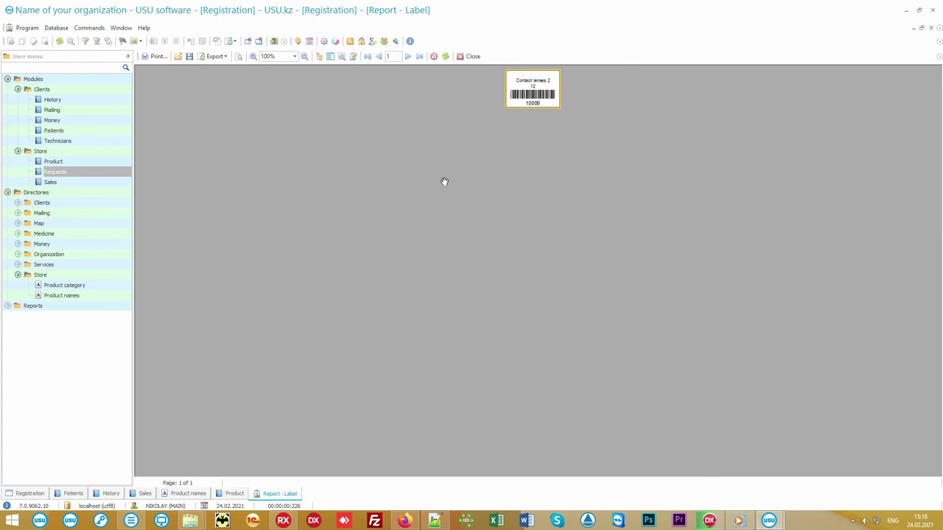
pyautogui.scroll(3, 480, 189)
pyautogui.scroll(1, 480, 189)
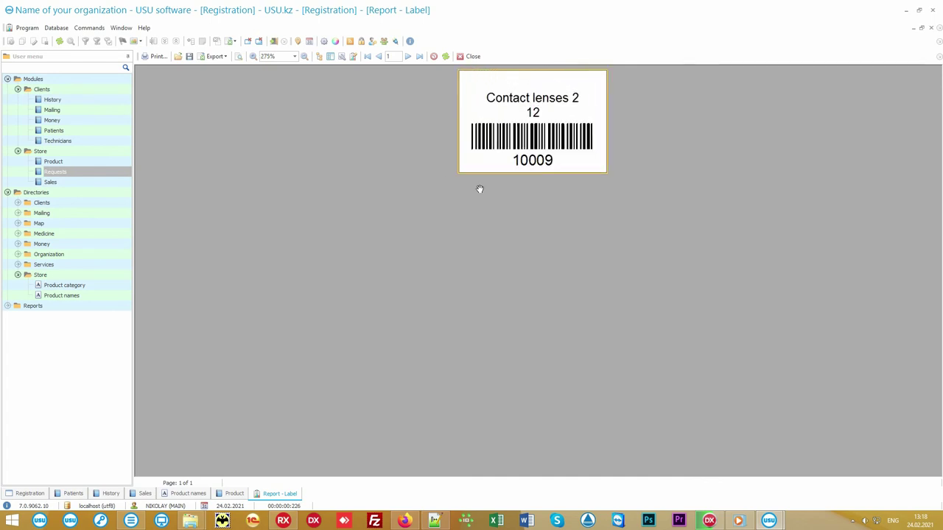
pyautogui.click(470, 56)
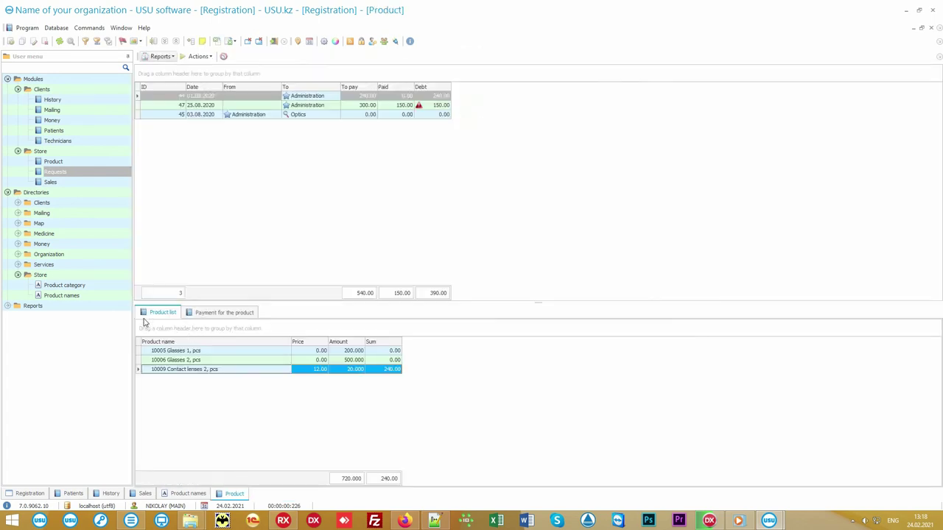
# Run Reports > Store > Remains for 01.01.2021–24.02.2021, ending at 784.5 units across Administration and Optics.
pyautogui.click(6, 193)
pyautogui.click(7, 203)
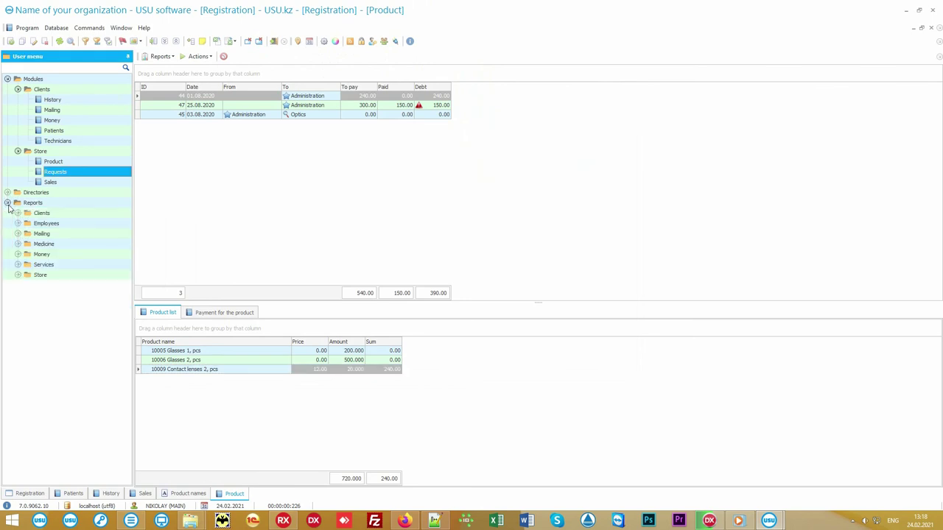
pyautogui.doubleClick(47, 275)
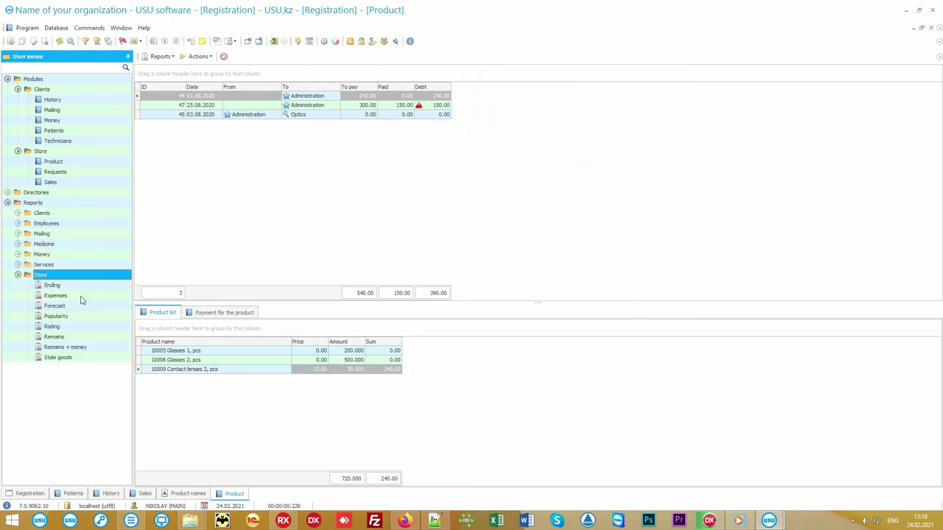
pyautogui.click(79, 288)
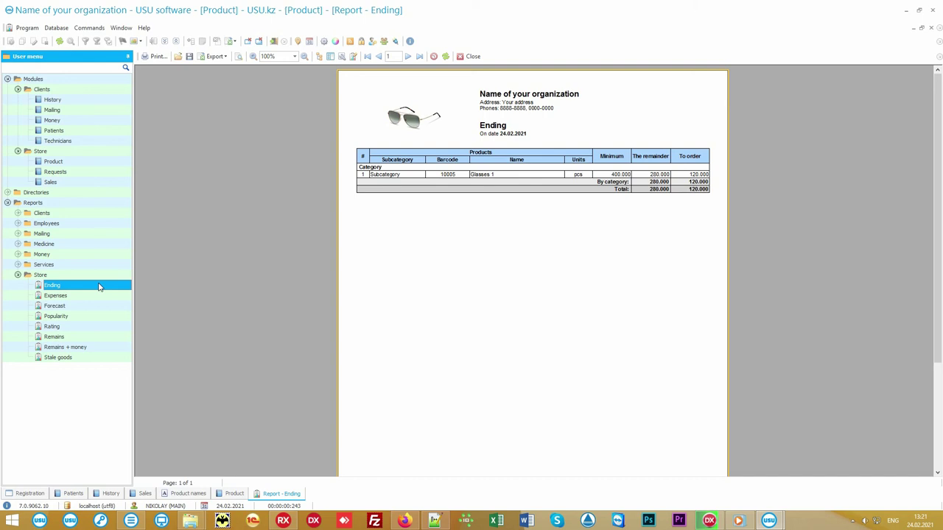
pyautogui.doubleClick(74, 337)
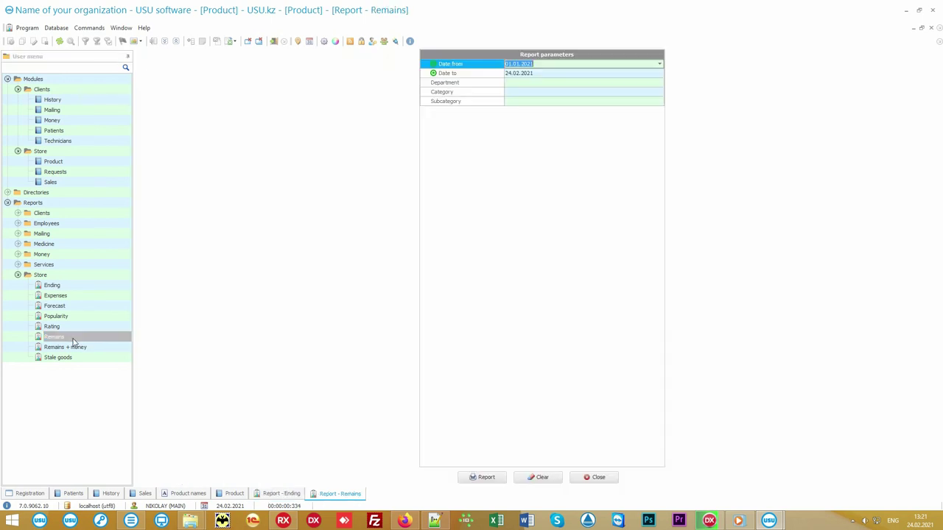
pyautogui.click(490, 477)
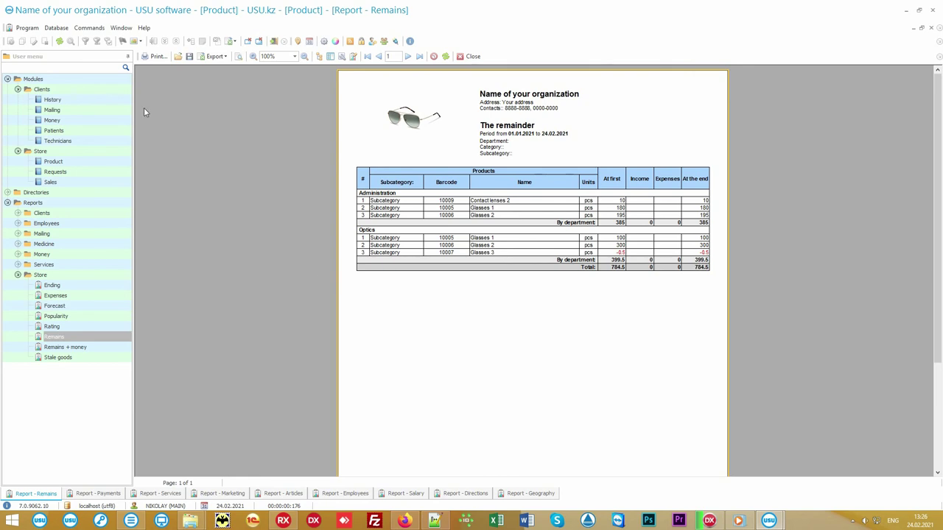
# Check the Database menu's Users option, then collapse the Modules branch of the menu tree.
pyautogui.click(57, 29)
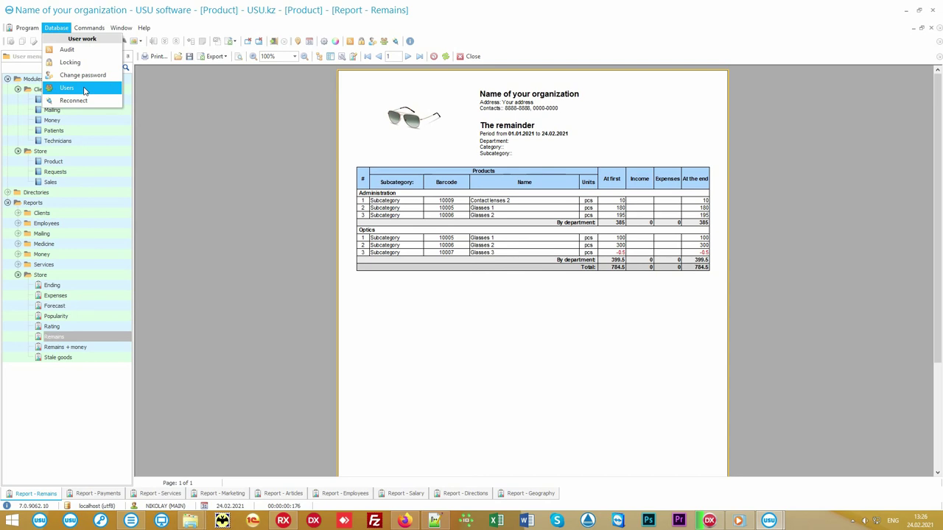
pyautogui.click(204, 113)
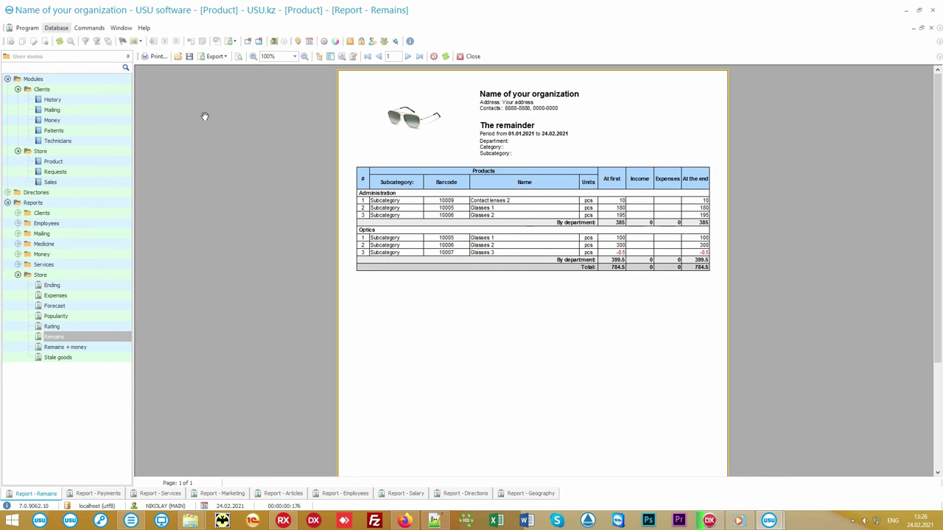
pyautogui.doubleClick(35, 79)
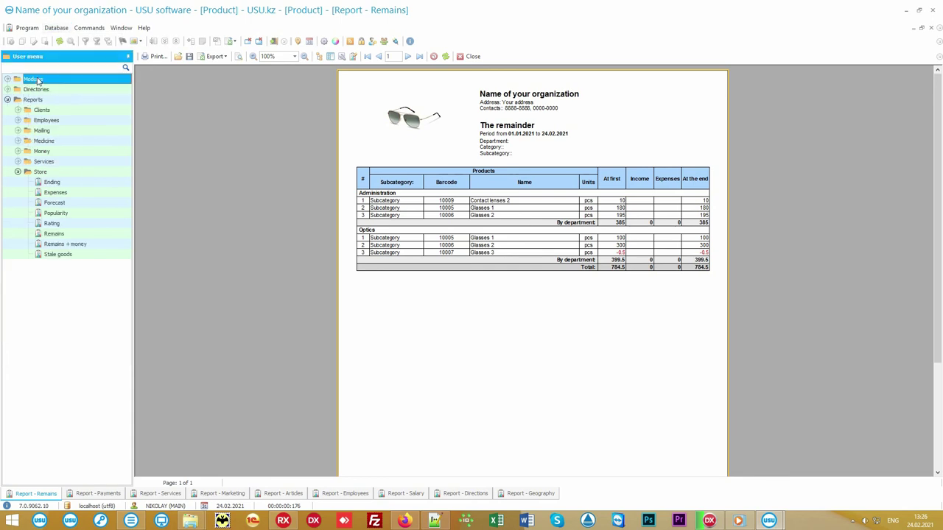
# Expand the Clients through Services report folders and show Money > Payments for 2021 (175.00 cash income).
pyautogui.click(18, 161)
pyautogui.click(17, 151)
pyautogui.click(18, 141)
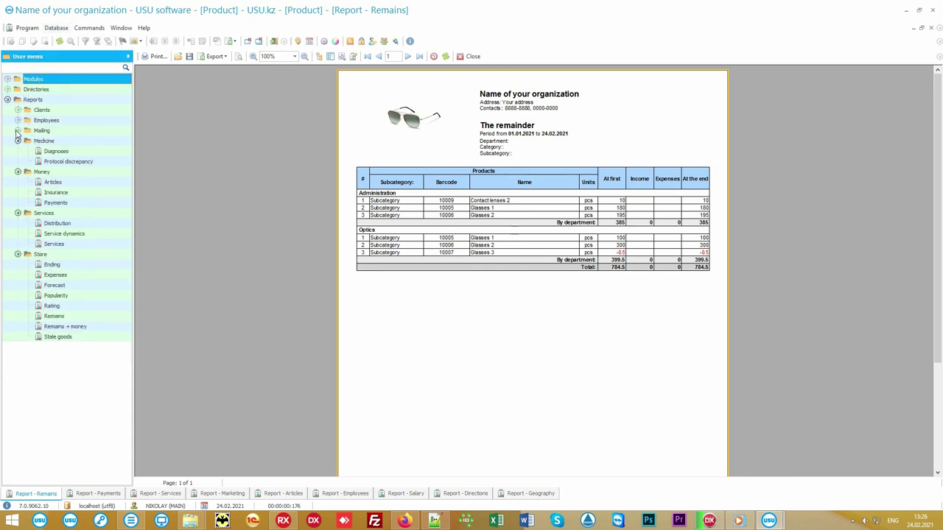
pyautogui.click(18, 130)
pyautogui.click(17, 121)
pyautogui.click(18, 110)
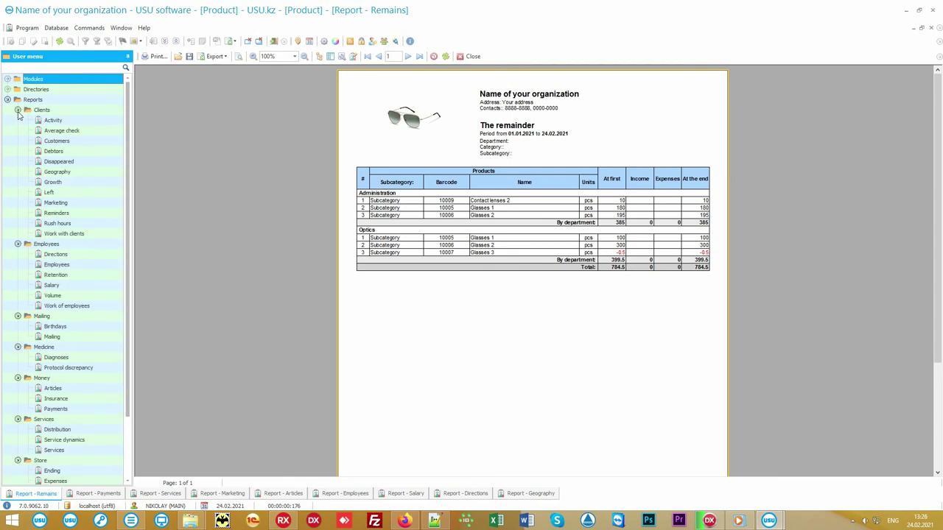
pyautogui.click(55, 101)
pyautogui.scroll(-3, 92, 162)
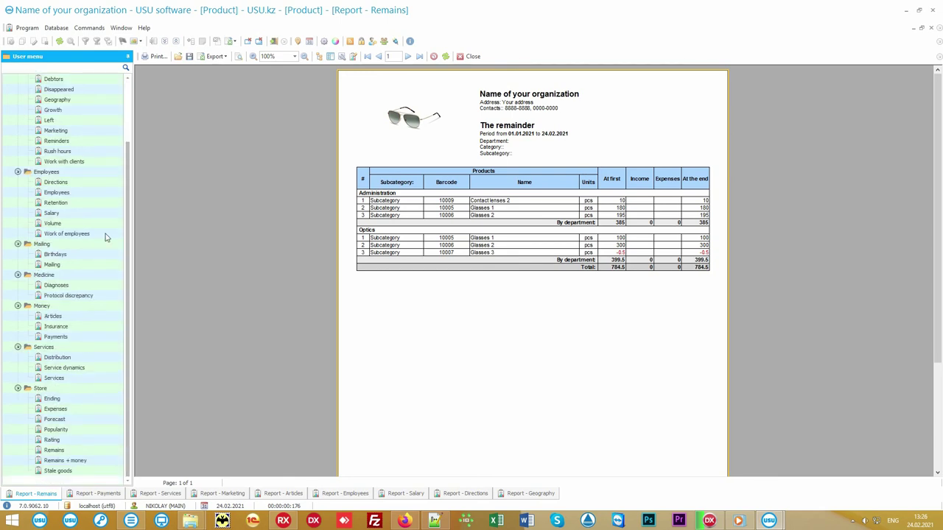
pyautogui.click(81, 339)
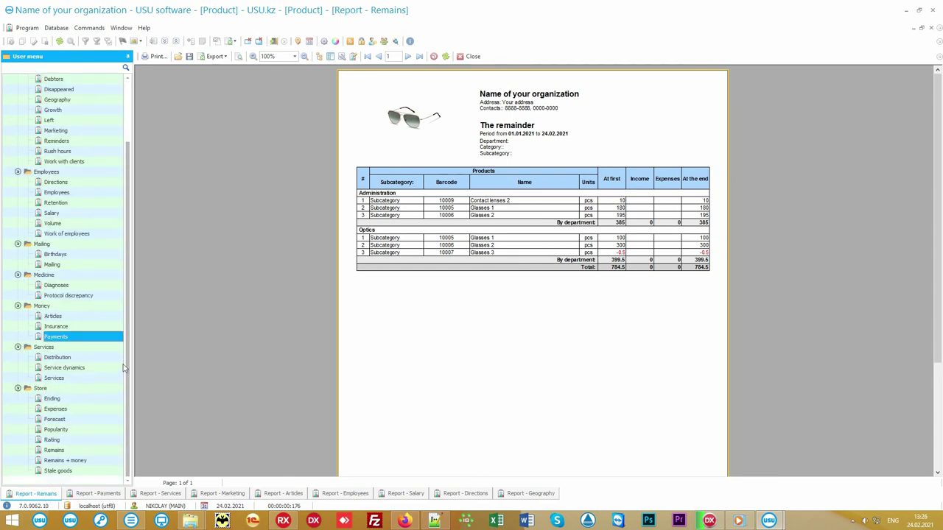
pyautogui.click(98, 495)
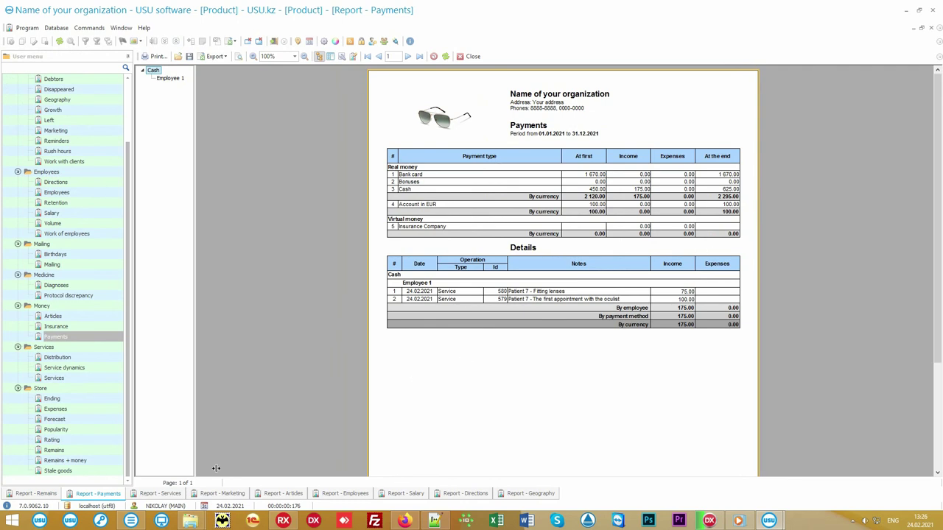
# Step through the Services and Marketing reports, ending on Articles with 535.00 expenses against 2,980.00 income.
pyautogui.click(159, 495)
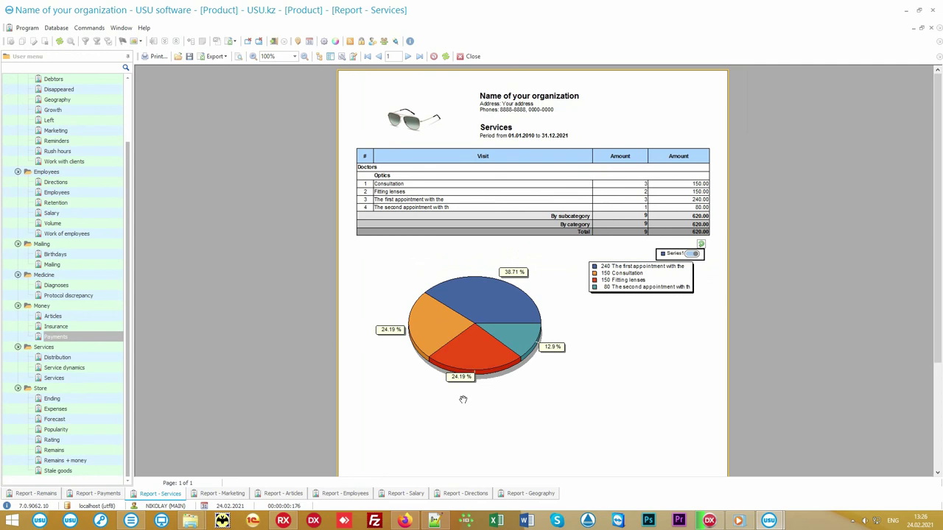
pyautogui.click(225, 494)
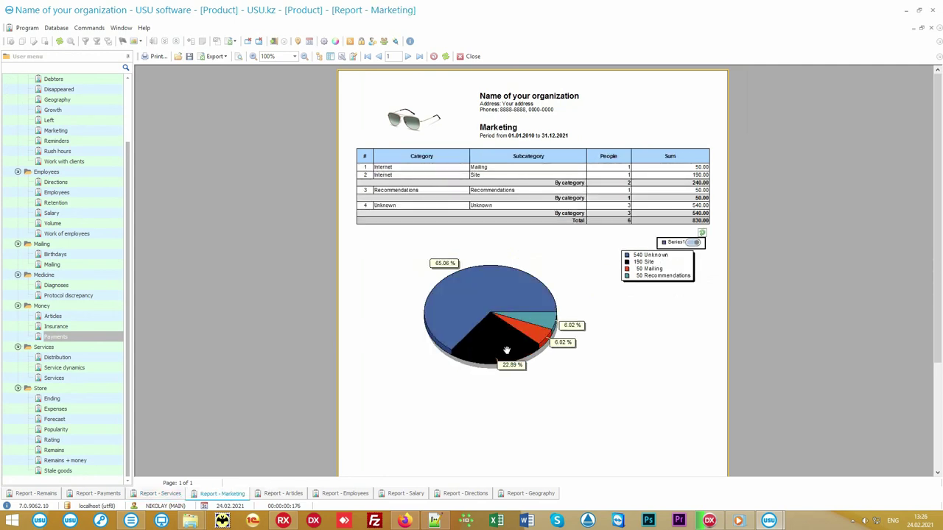
pyautogui.click(283, 494)
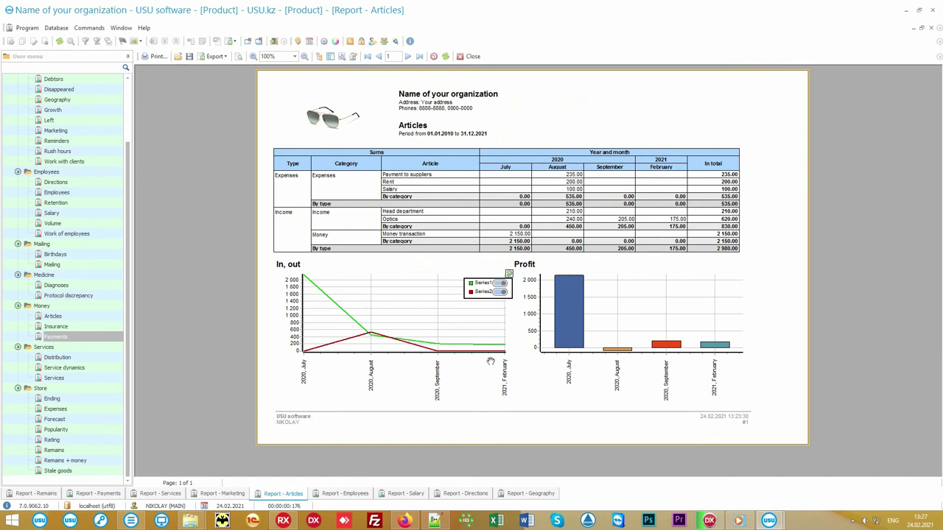
# Page through the Employees, Salary and Directions reports, then view Geography showing 830.00 across two cities.
pyautogui.click(352, 496)
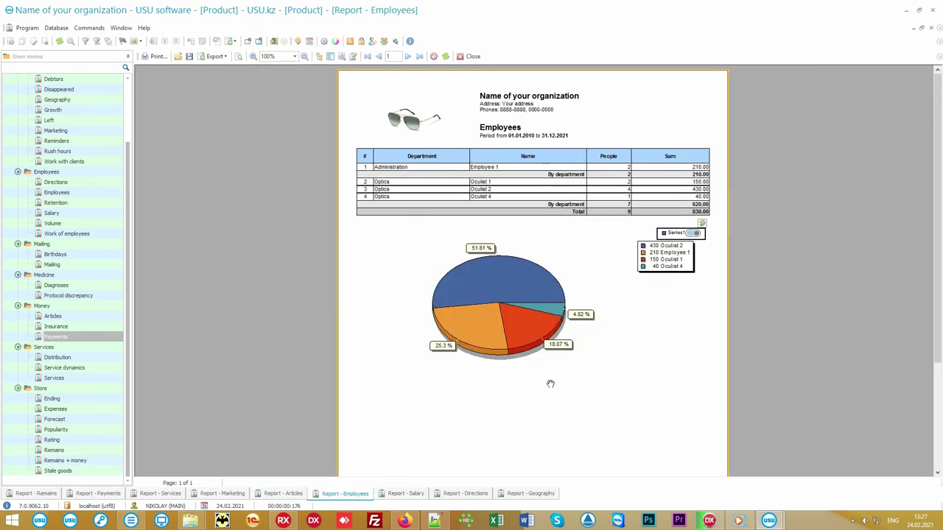
pyautogui.click(404, 495)
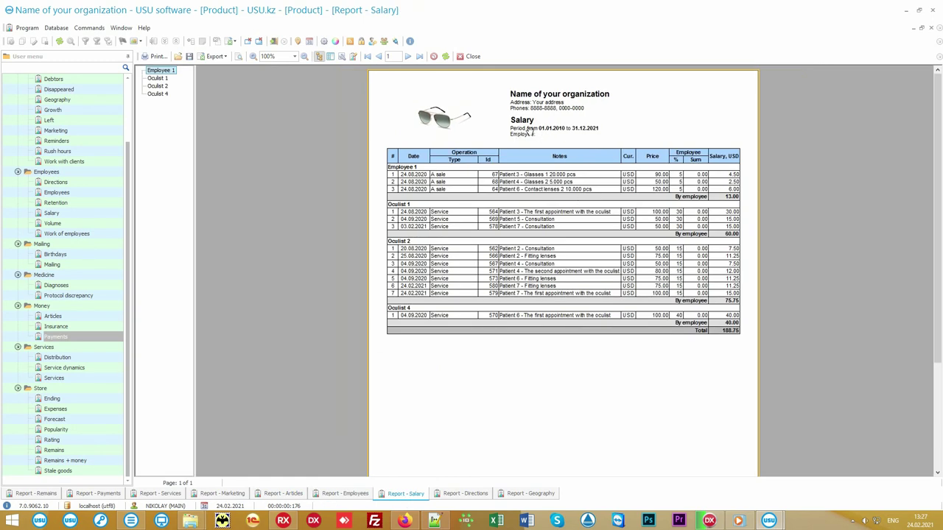
pyautogui.click(456, 494)
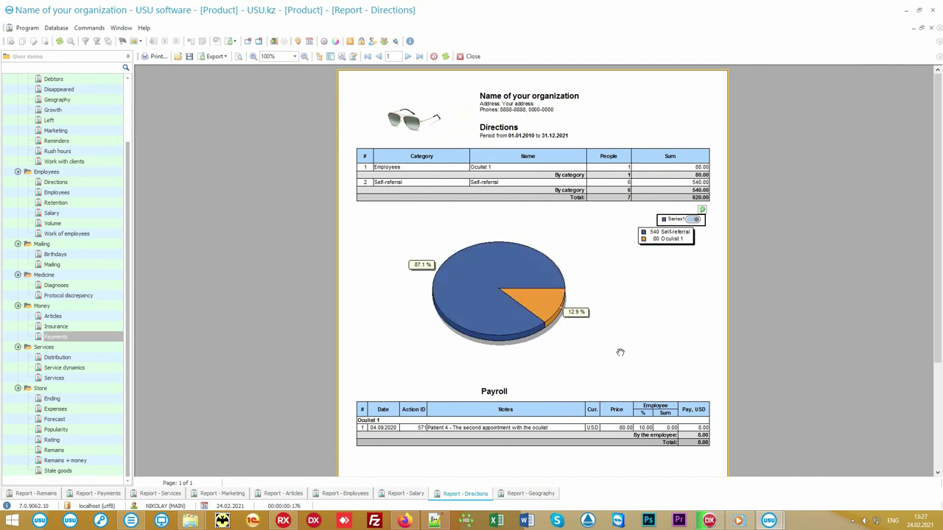
pyautogui.click(517, 497)
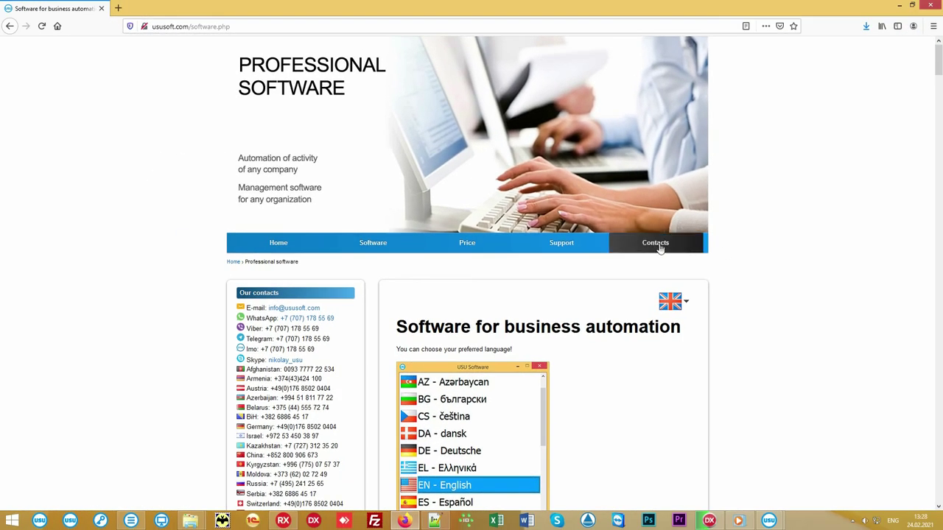
# Open the ususoft.com Contacts page and scroll down to the country representatives' phone listings.
pyautogui.click(648, 249)
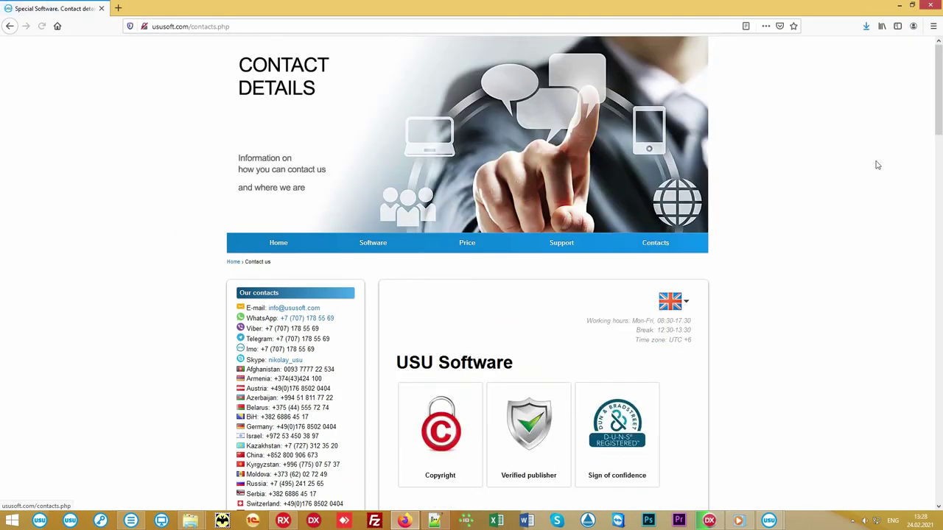
pyautogui.scroll(-2, 939, 88)
pyautogui.moveTo(938, 88)
pyautogui.mouseDown()
pyautogui.moveTo(929, 397)
pyautogui.moveTo(929, 81)
pyautogui.mouseUp()
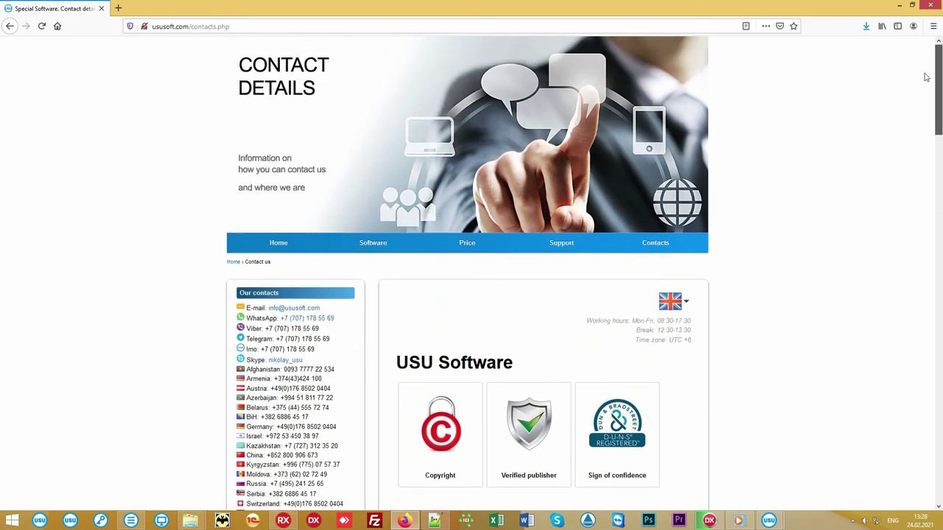